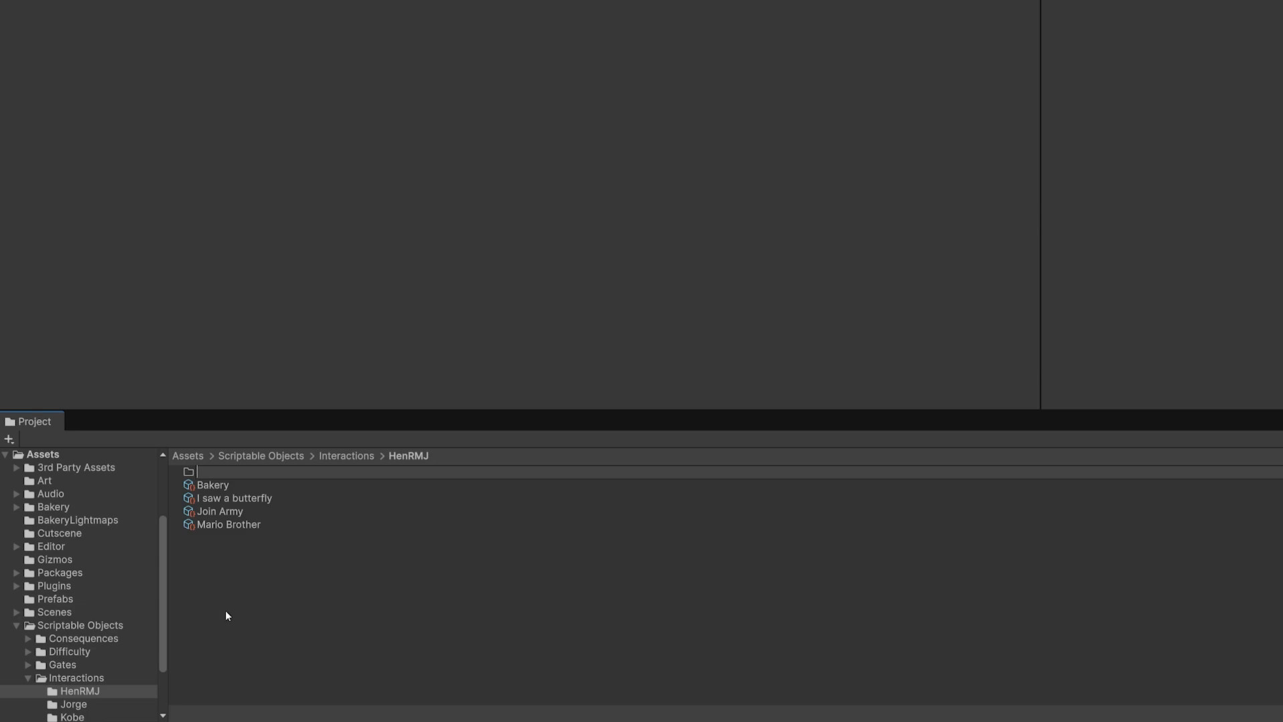
Name the new interactions subfolder Beggar Commoner and open it
type("Beggar Commoner")
key("Return")
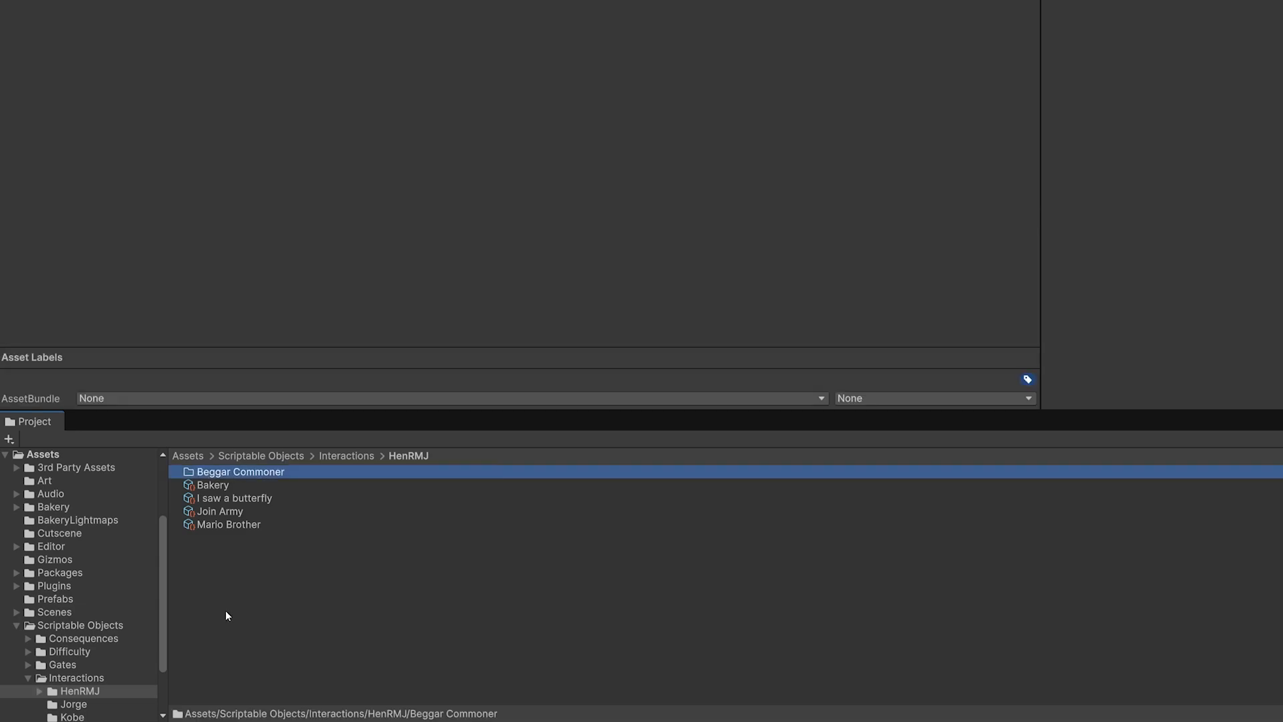
double_click(236, 474)
right_click(337, 566)
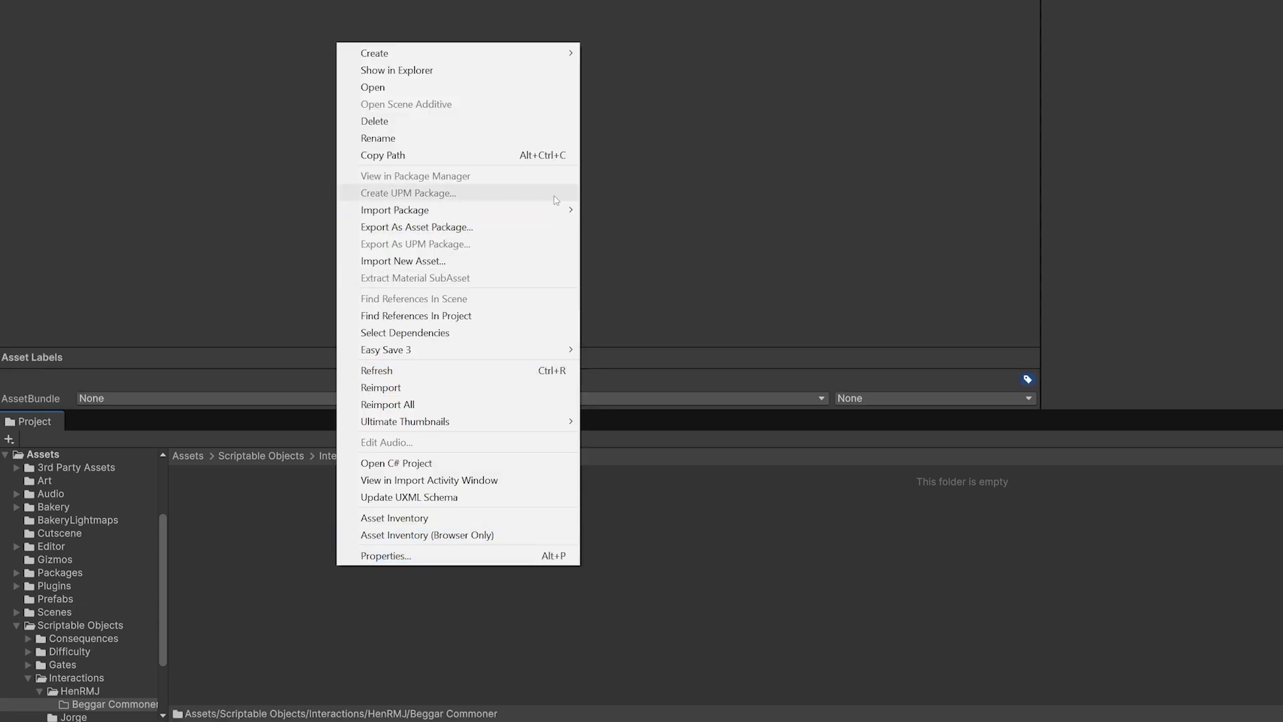
left_click(254, 666)
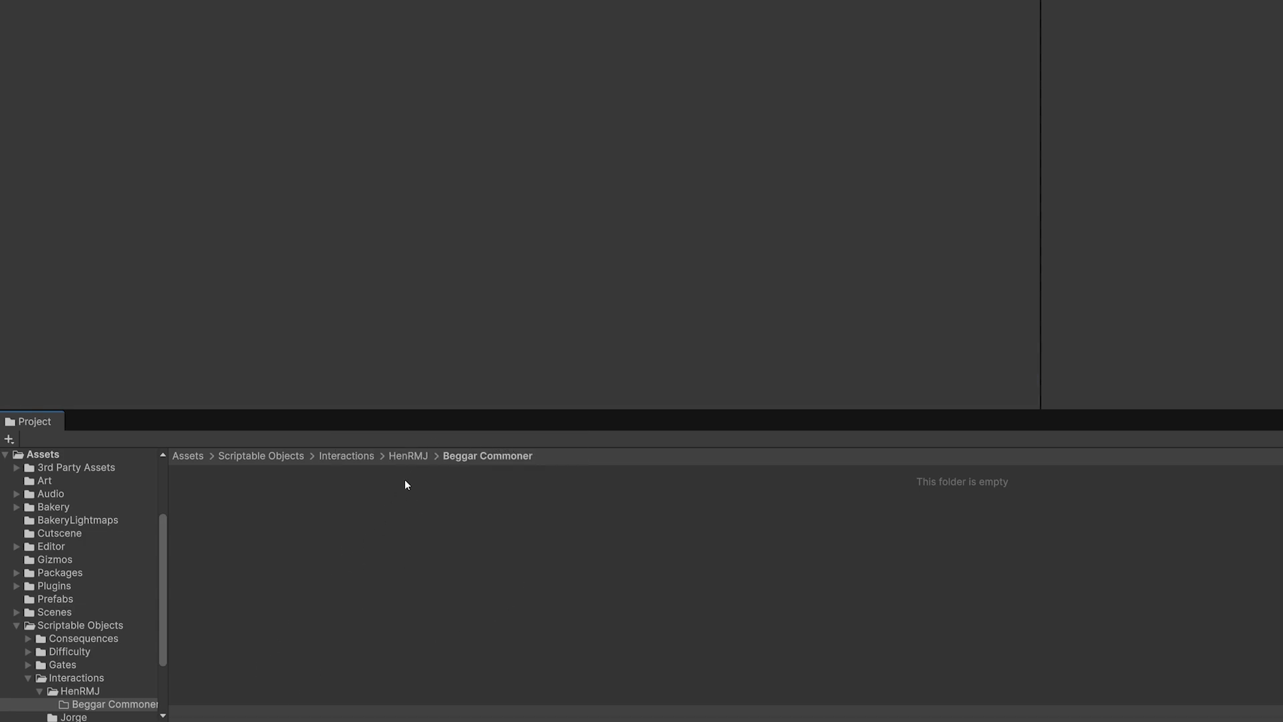
left_click(406, 455)
right_click(290, 611)
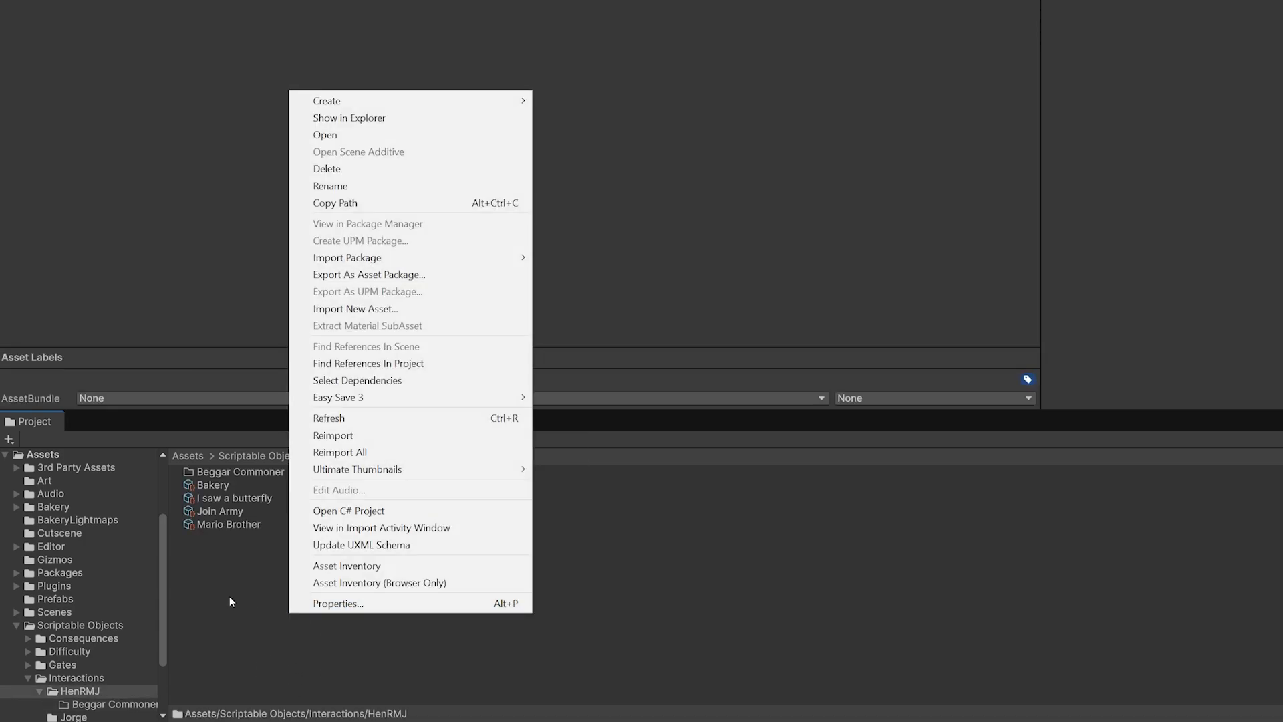
left_click(275, 595)
right_click(276, 595)
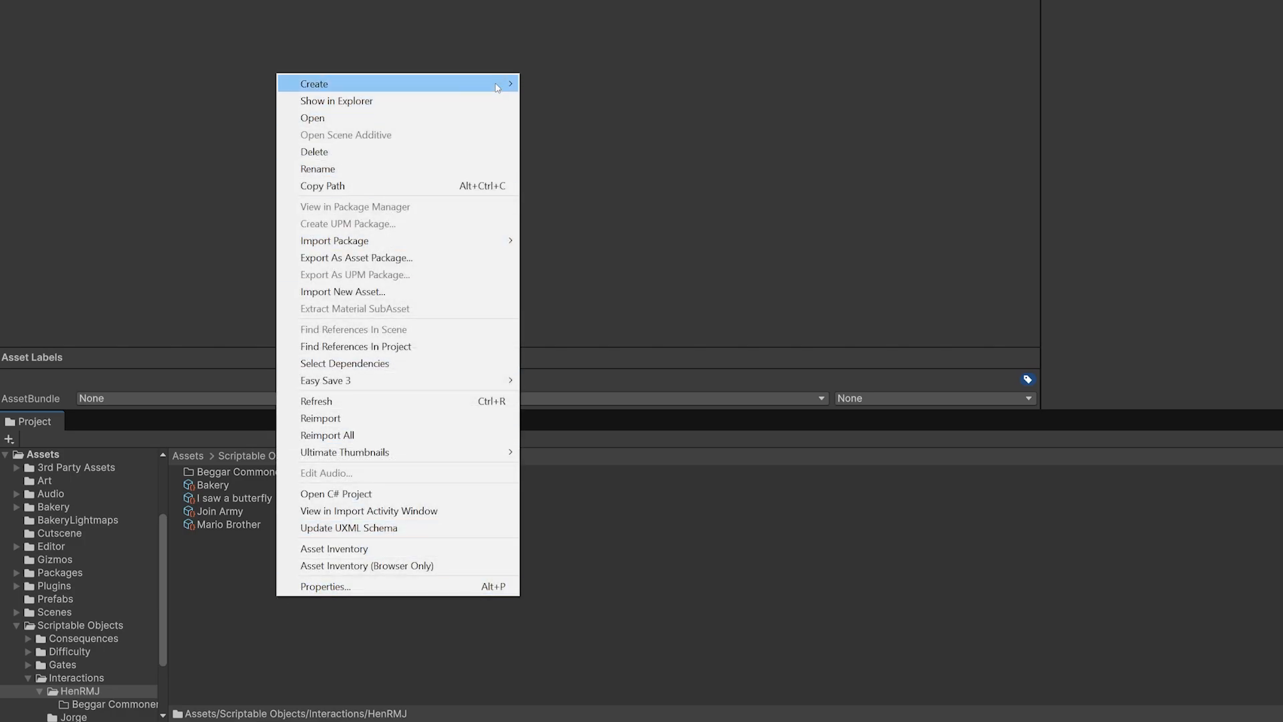
mouse_move(497, 87)
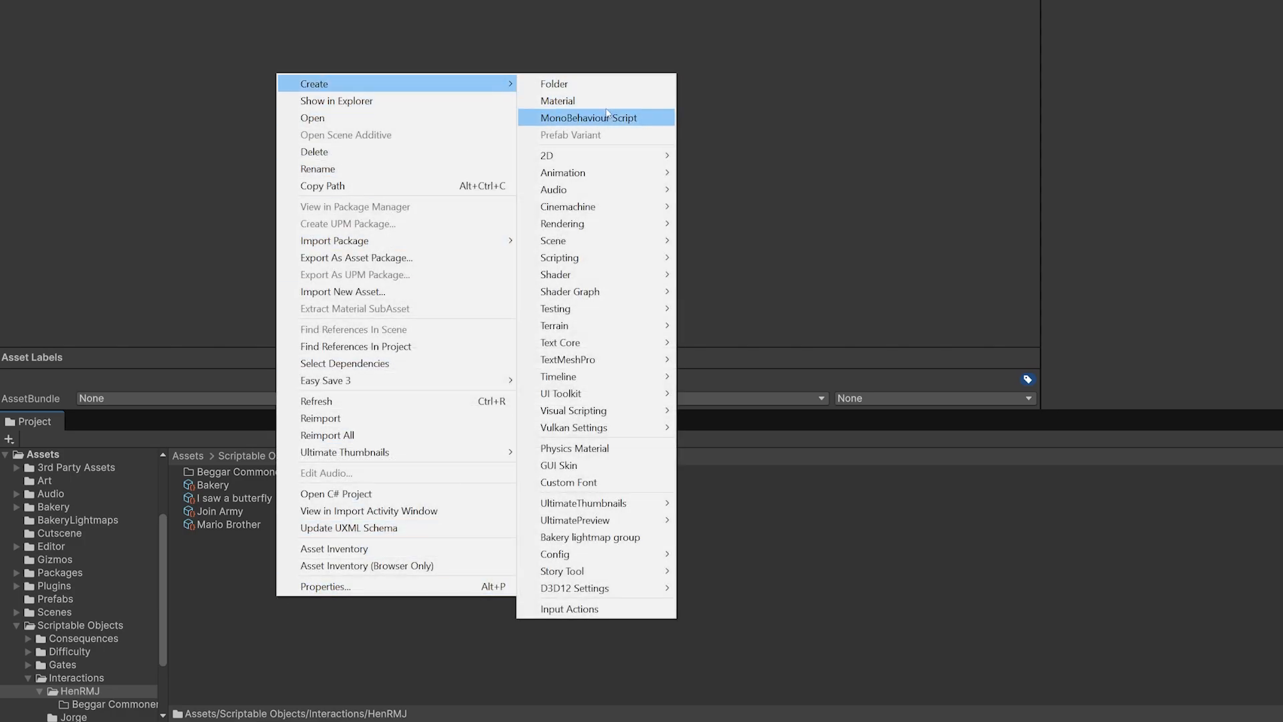
left_click(267, 536)
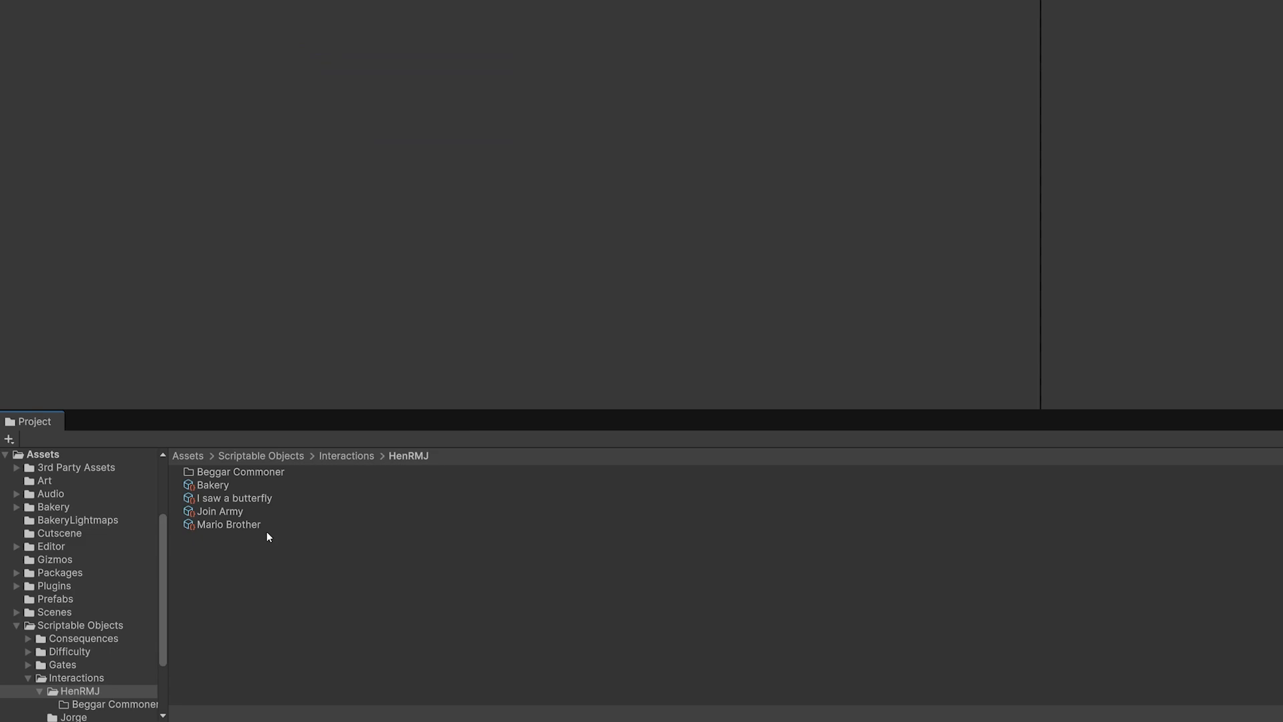
left_click(258, 471)
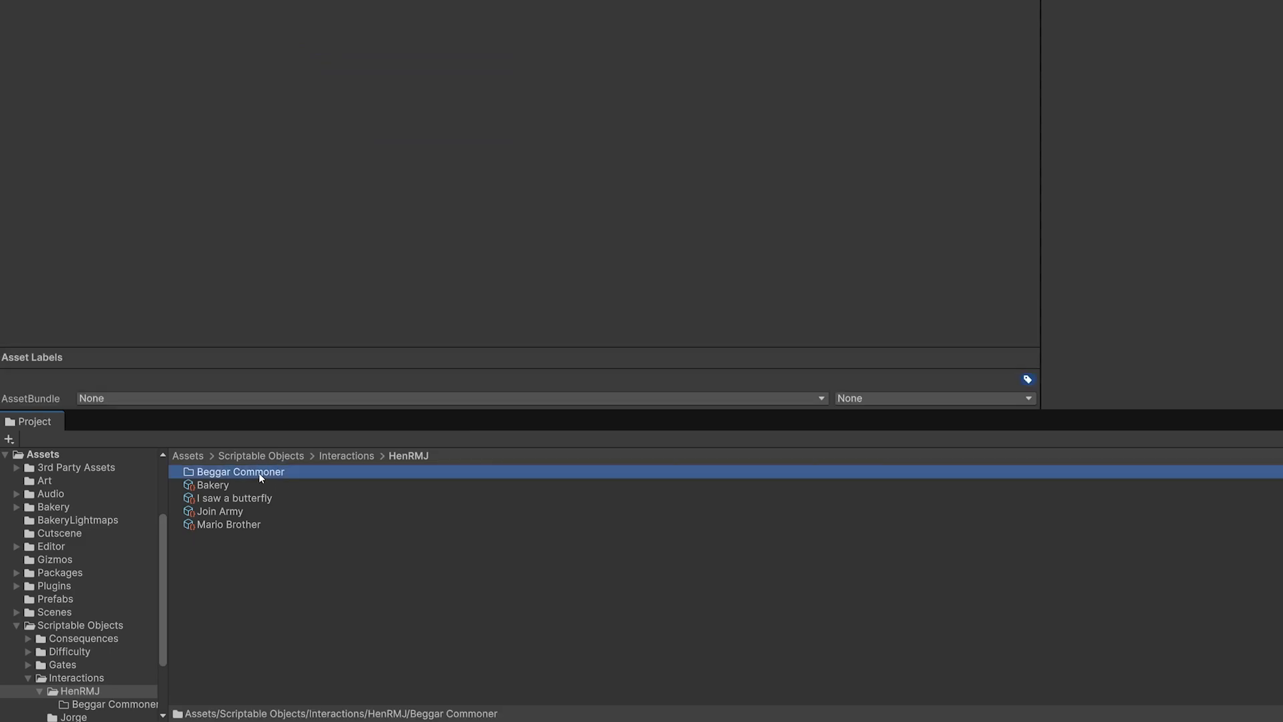
left_click(258, 472)
key("Return")
double_click(290, 472)
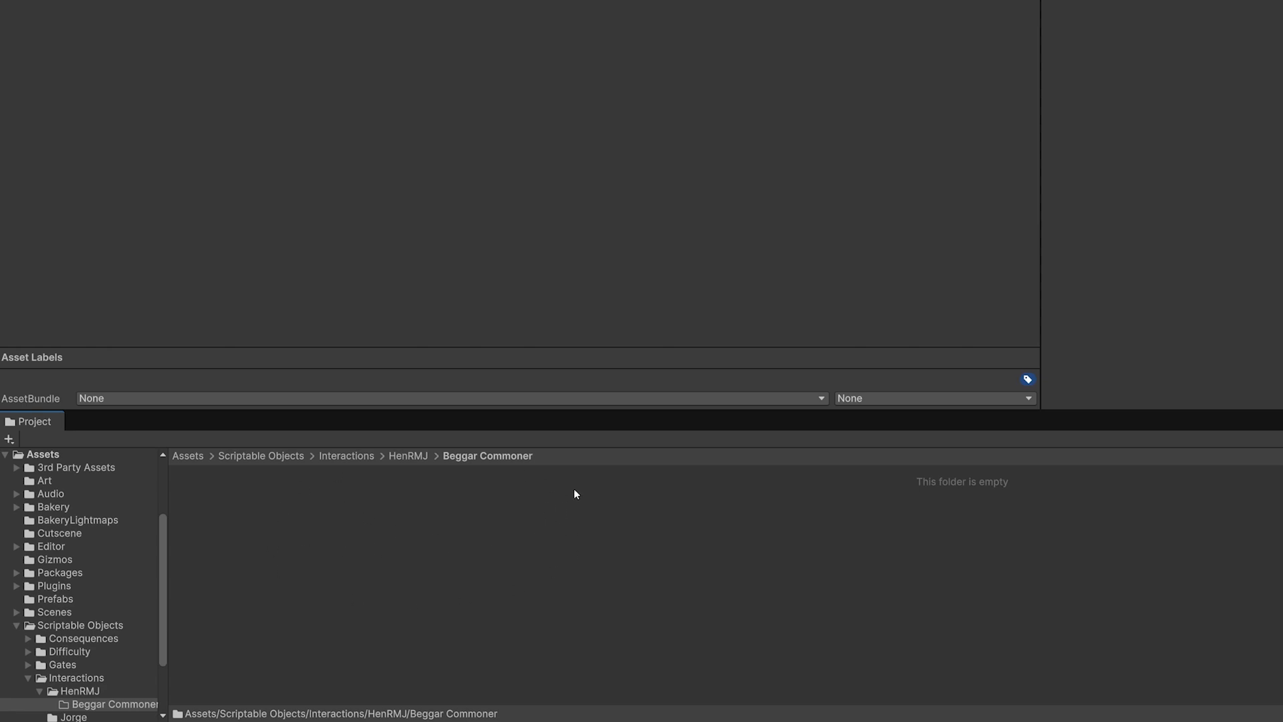
left_click(405, 457)
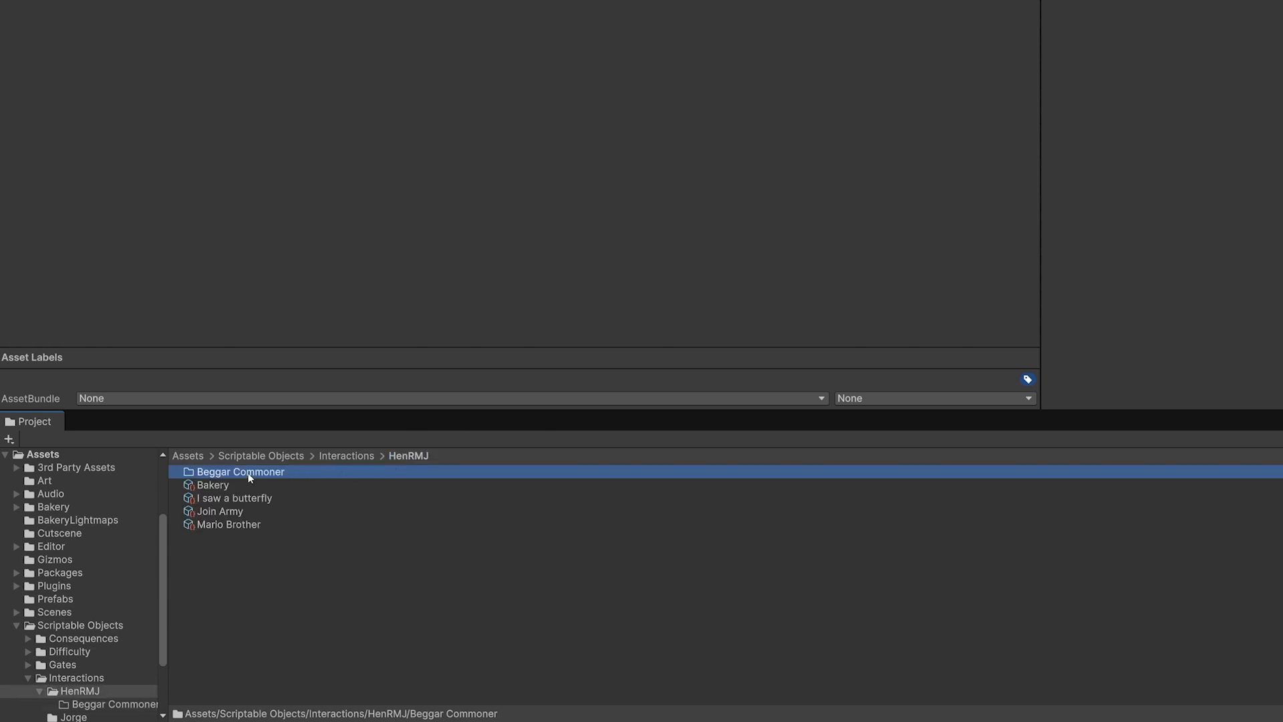
left_click(246, 473)
left_click(320, 496)
double_click(309, 472)
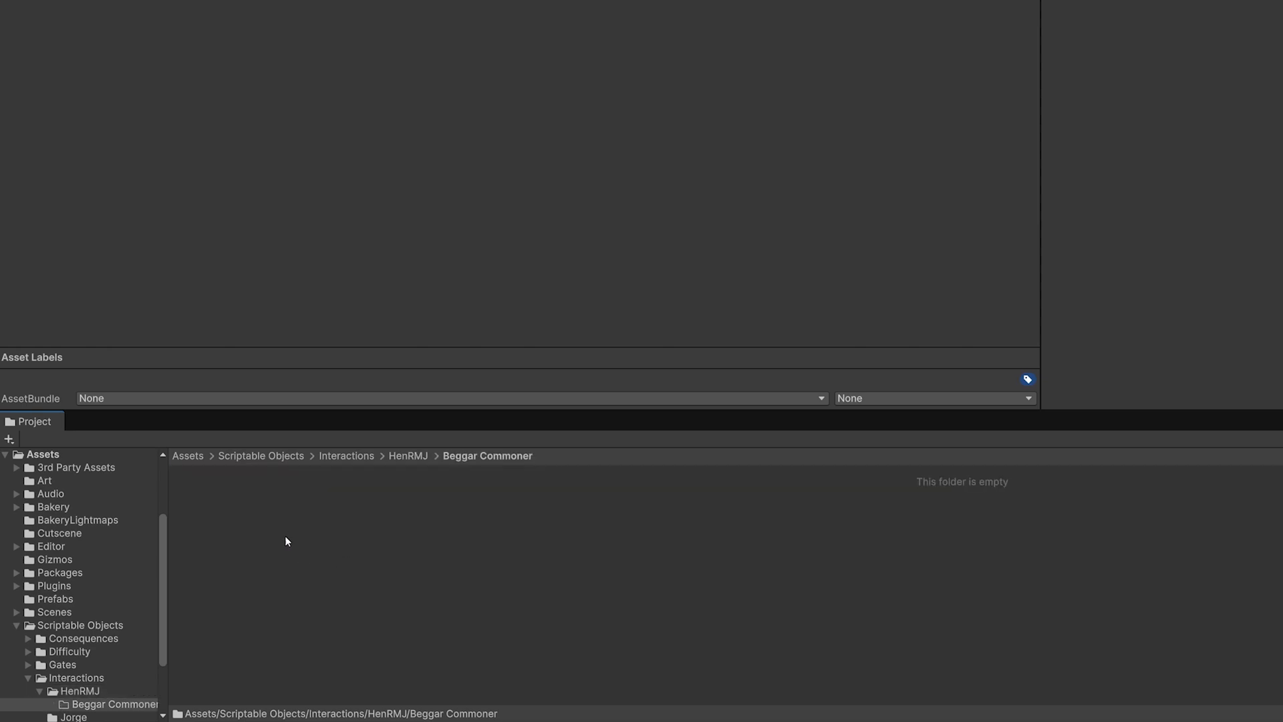
Create a Story Tool Interactions asset in the Beggar Commoner folder, keeping the default name New Interaction
right_click(312, 565)
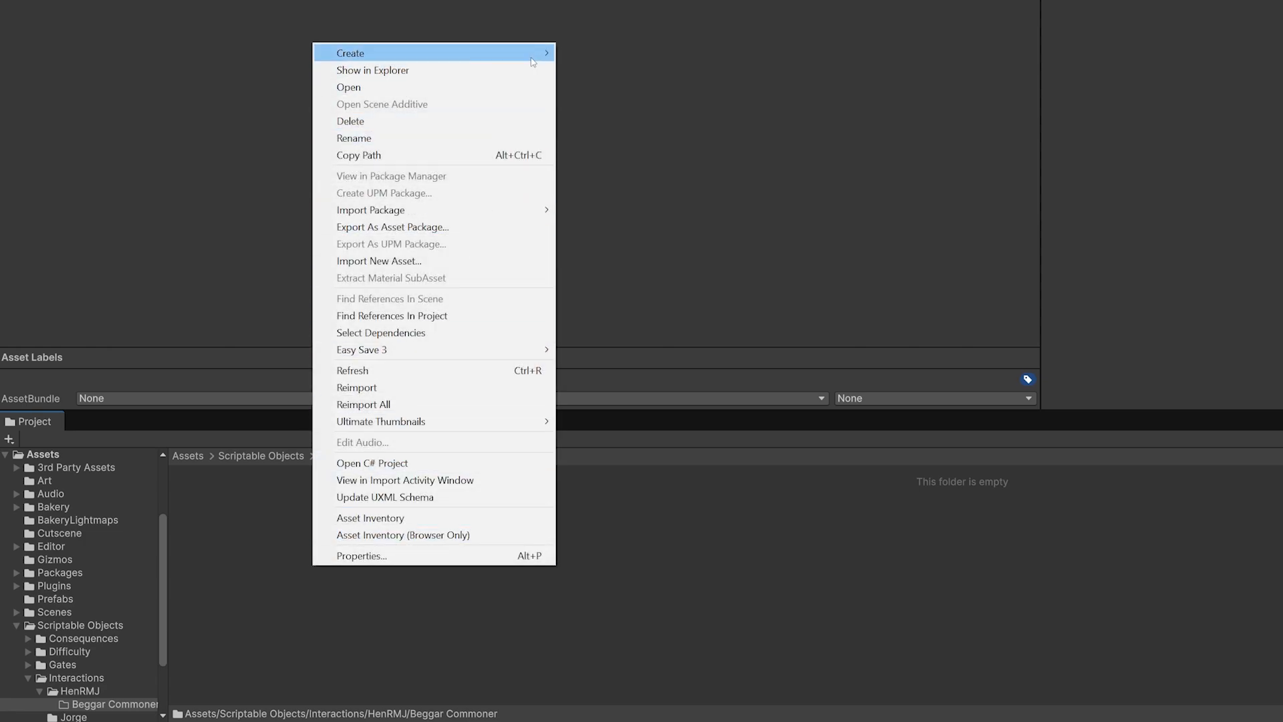
mouse_move(532, 60)
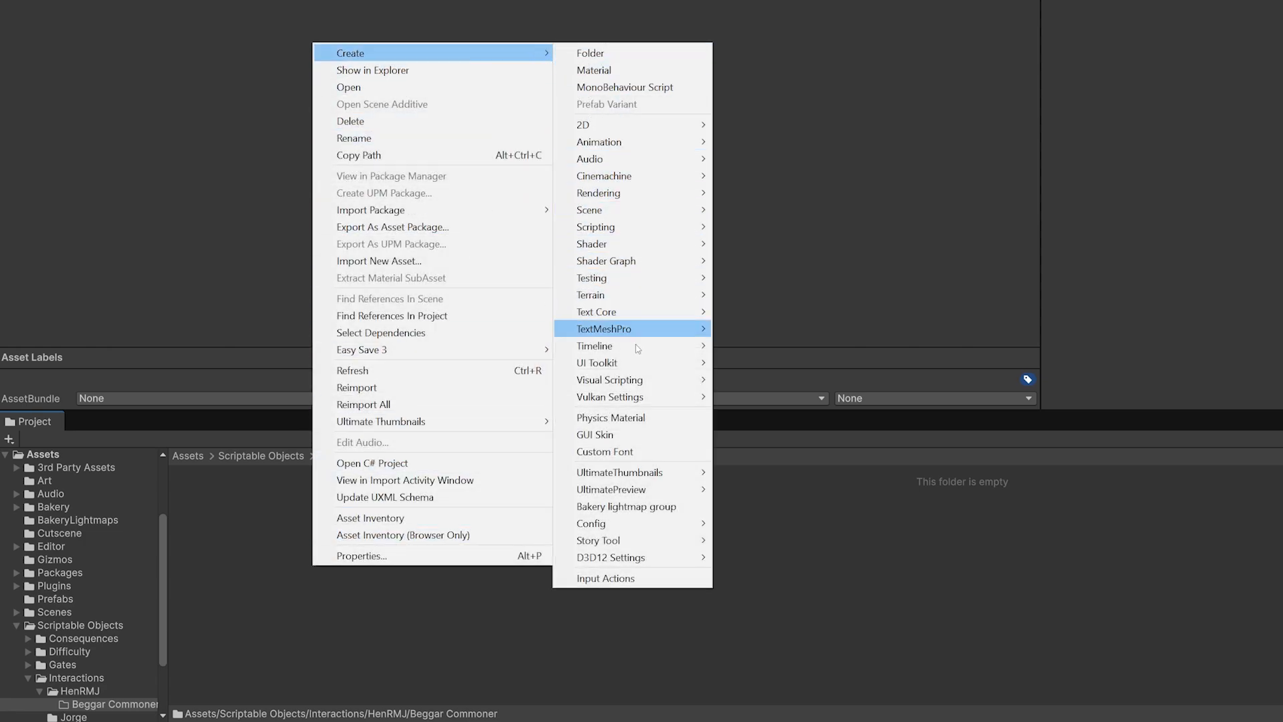
mouse_move(660, 542)
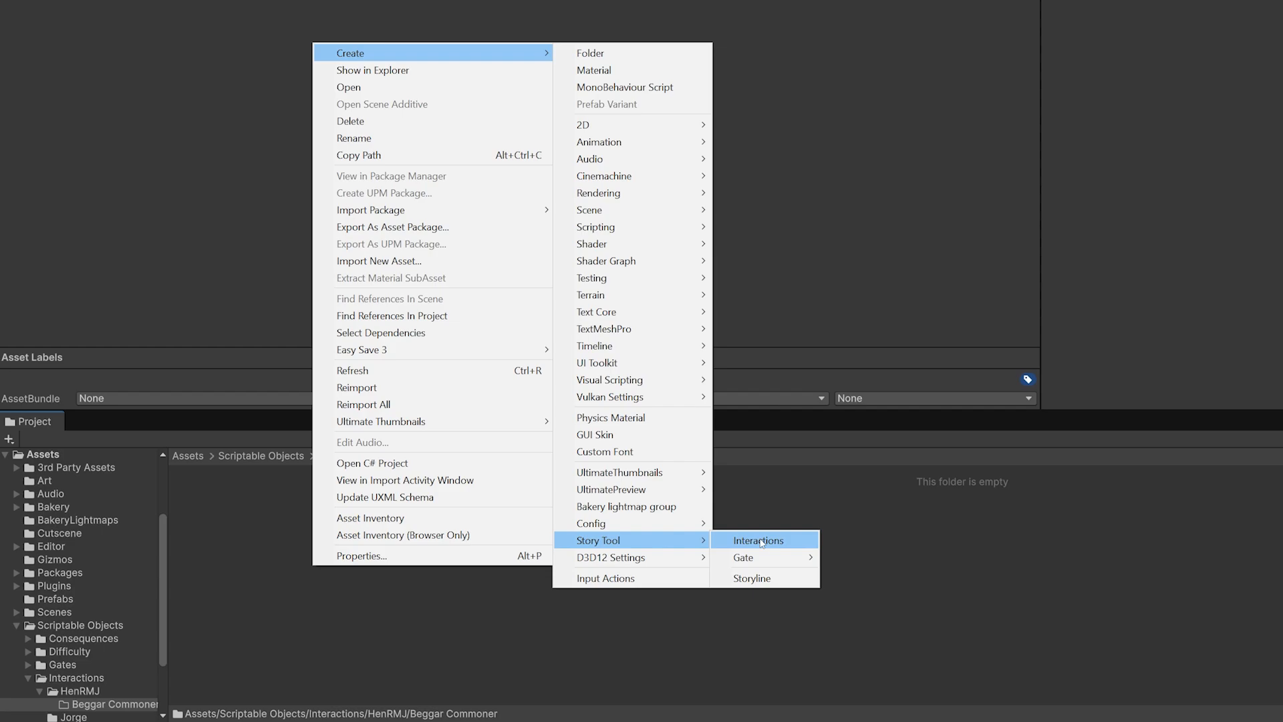
left_click(759, 541)
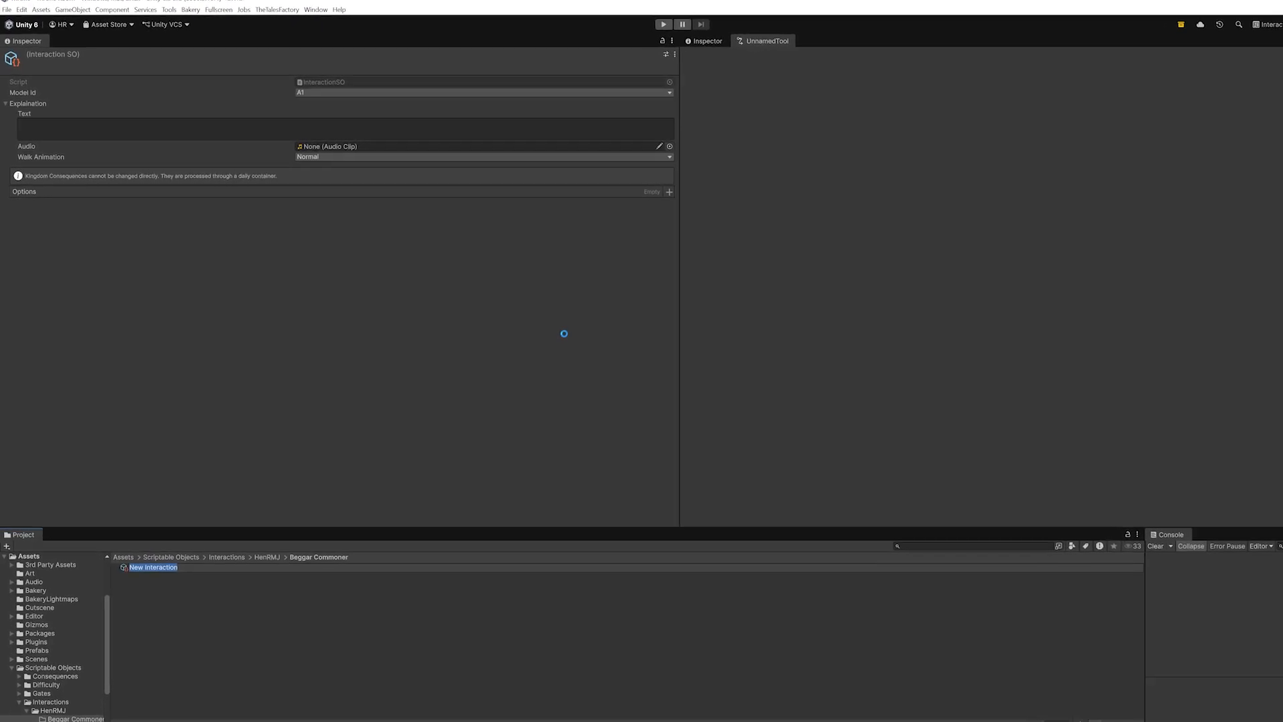
key("Return")
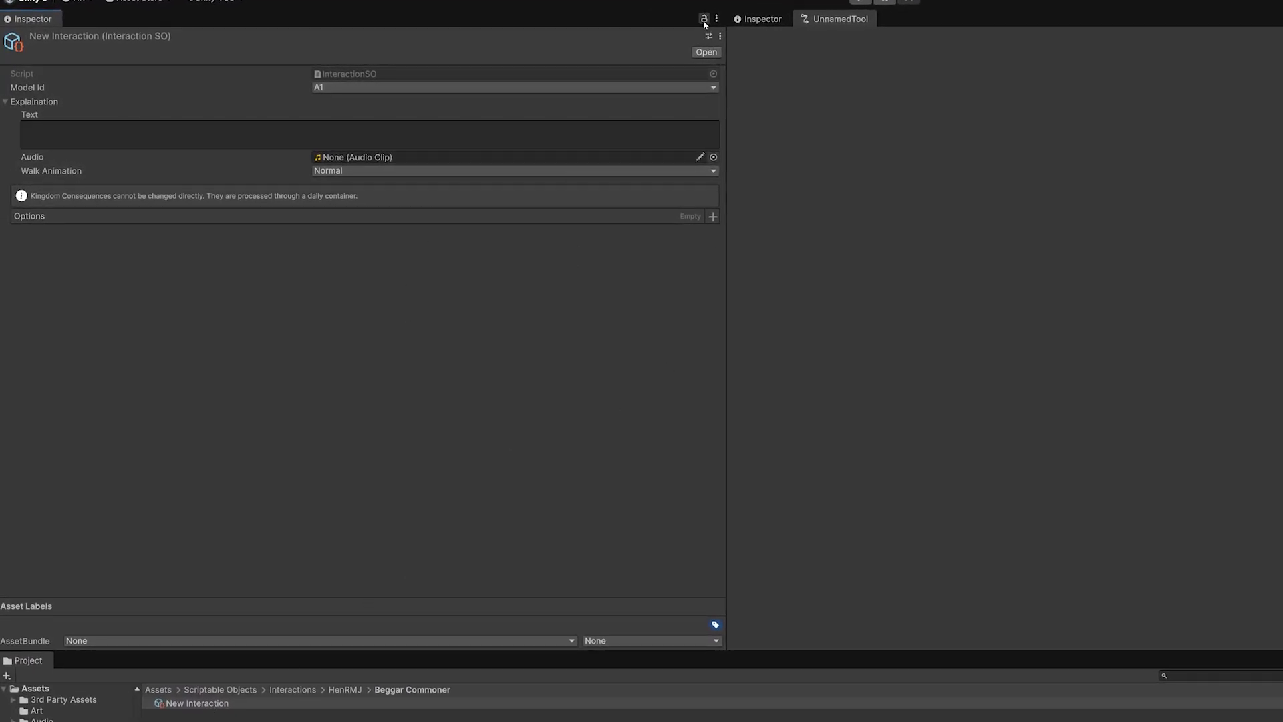
Select the New Interaction asset and lock the Inspector showing it
left_click(704, 18)
left_click(704, 19)
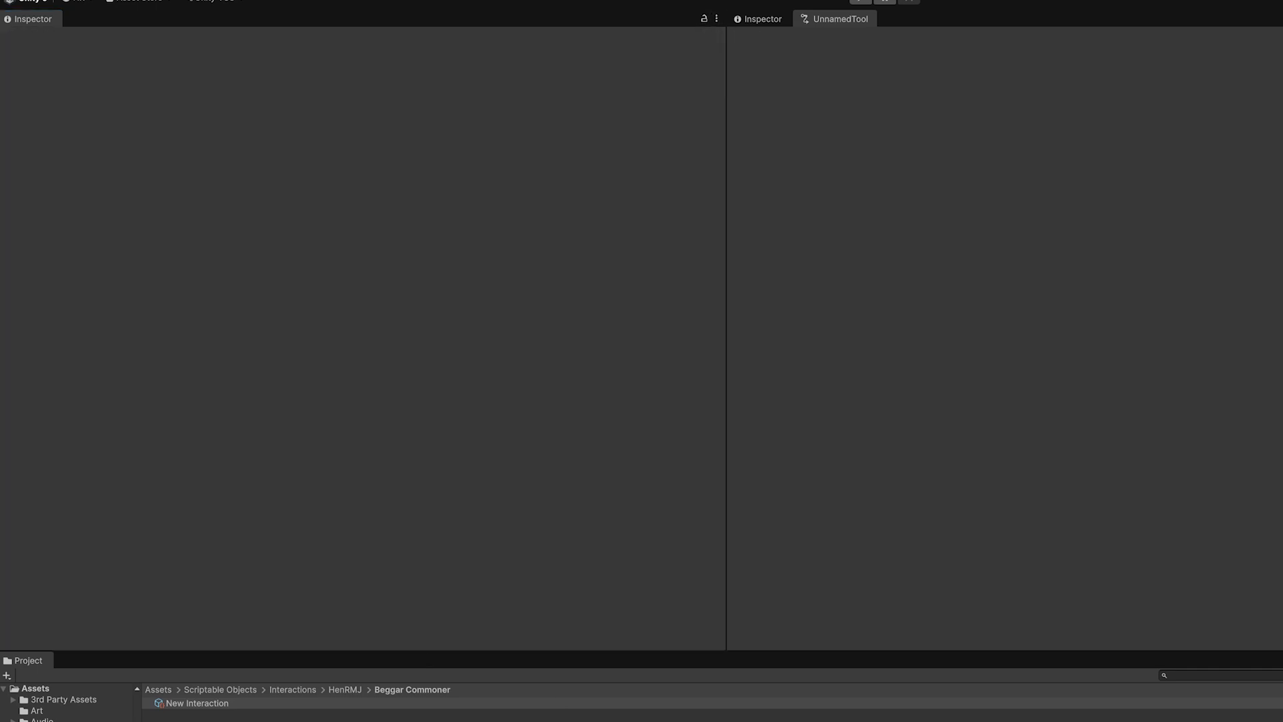
left_click(703, 22)
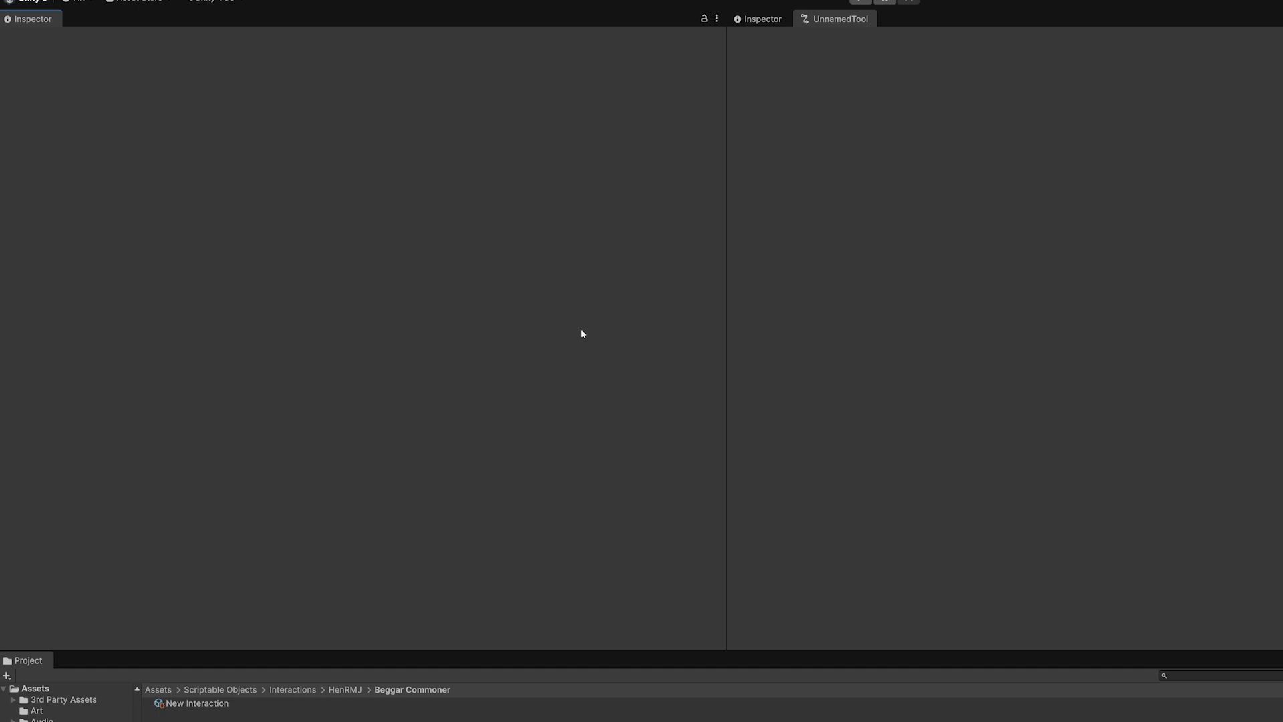
left_click(193, 703)
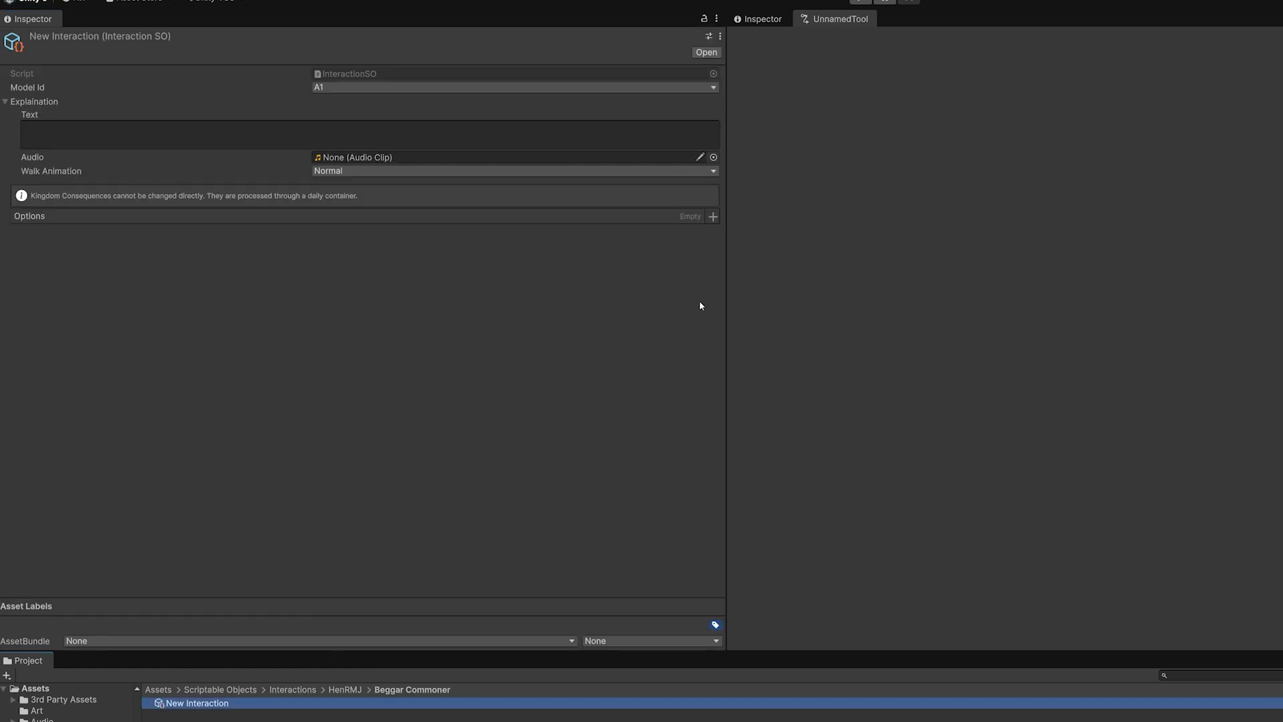
left_click(704, 19)
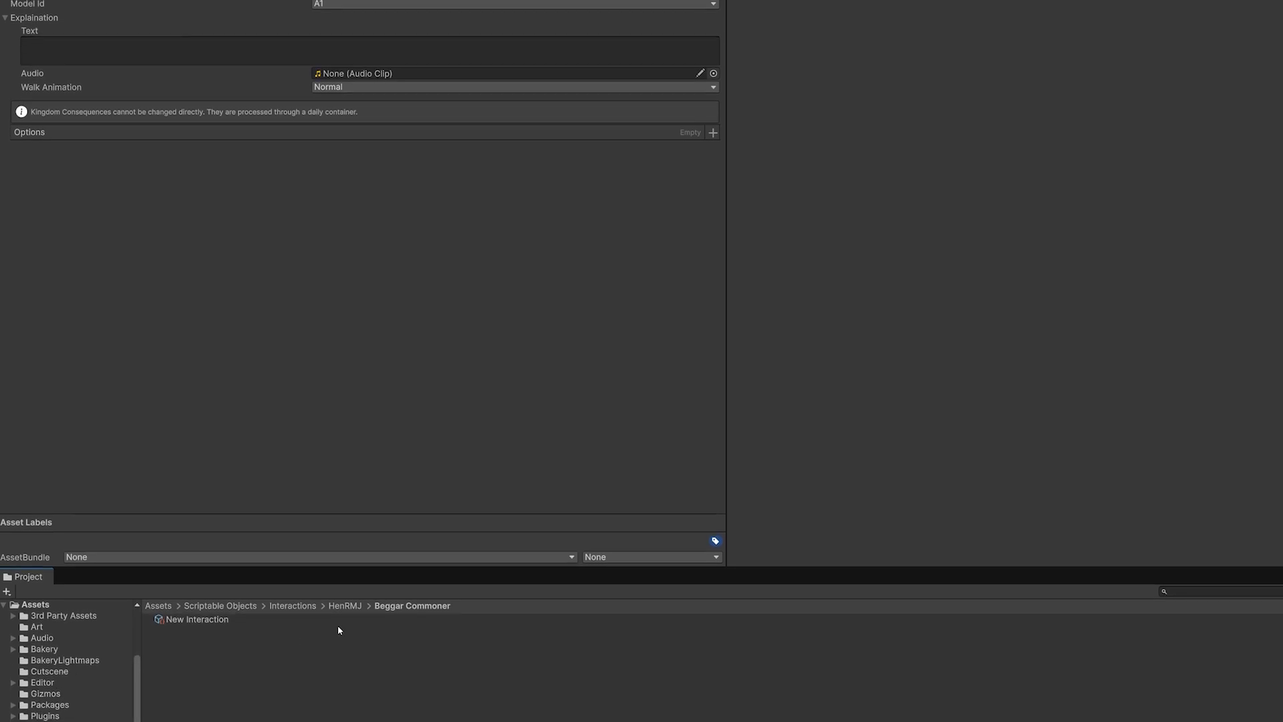
Create a folder named Audio inside Beggar Commoner and open it
right_click(229, 565)
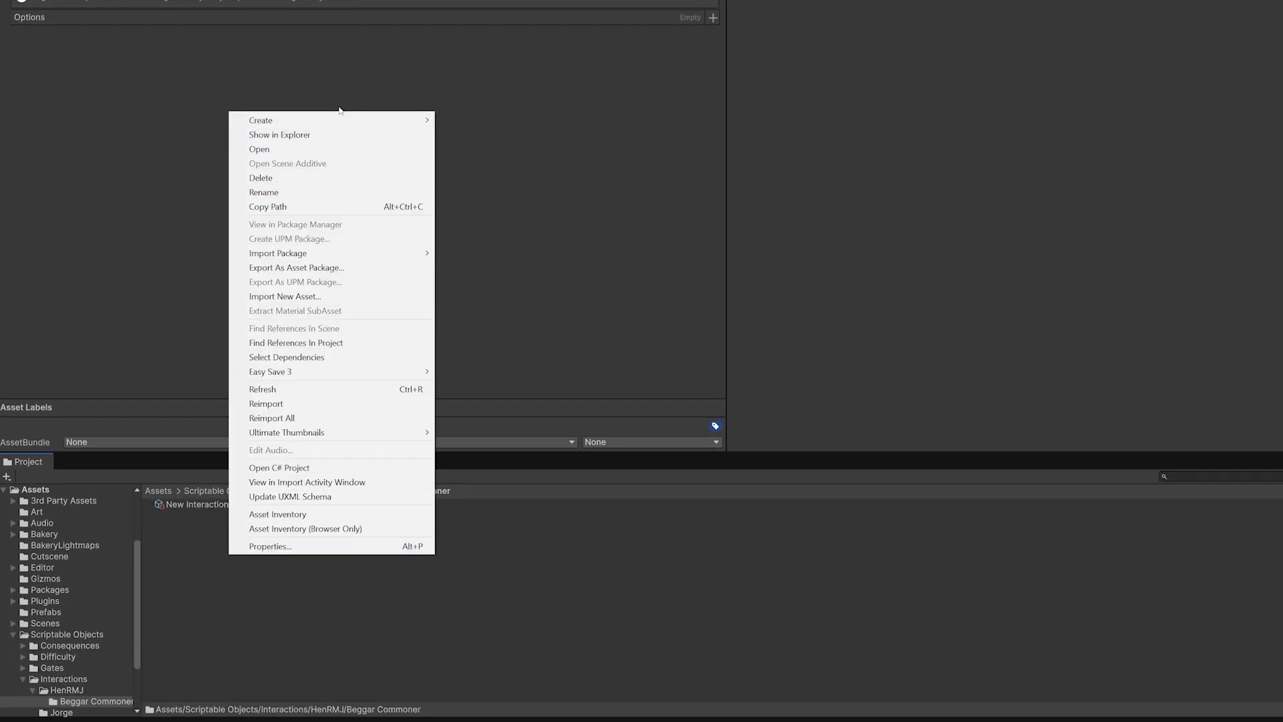
mouse_move(326, 124)
left_click(466, 123)
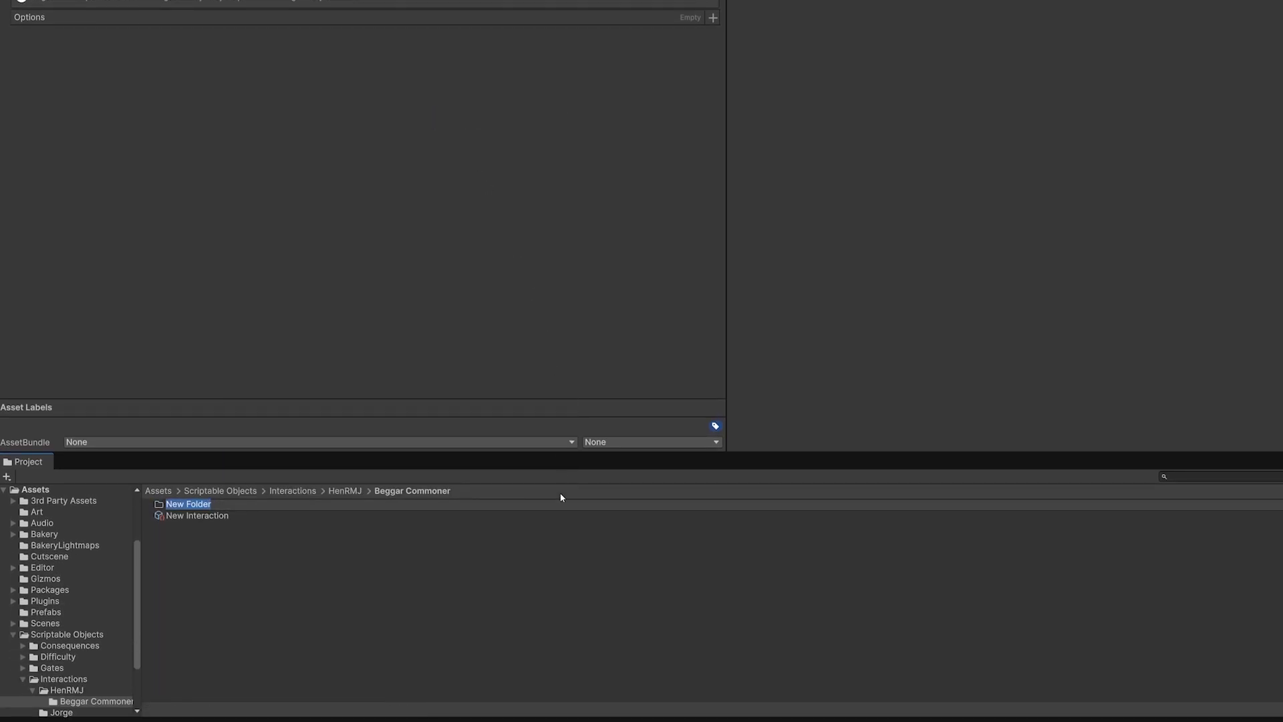
type("Audio")
key("Return")
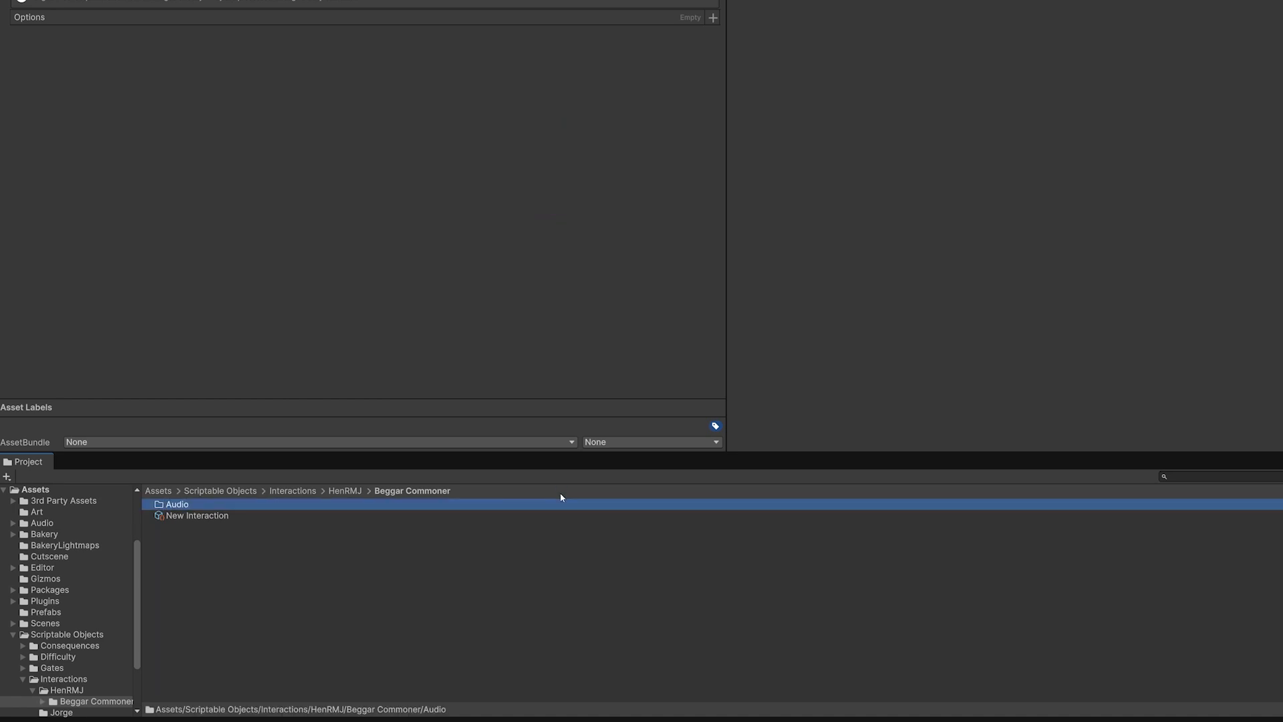
double_click(234, 505)
Import the seven E2 WAV files, from E2 Main Commoner Beggar to E2 R2C Commoner Beggar, from File Explorer's Videos folder into the Audio folder
left_click(88, 711)
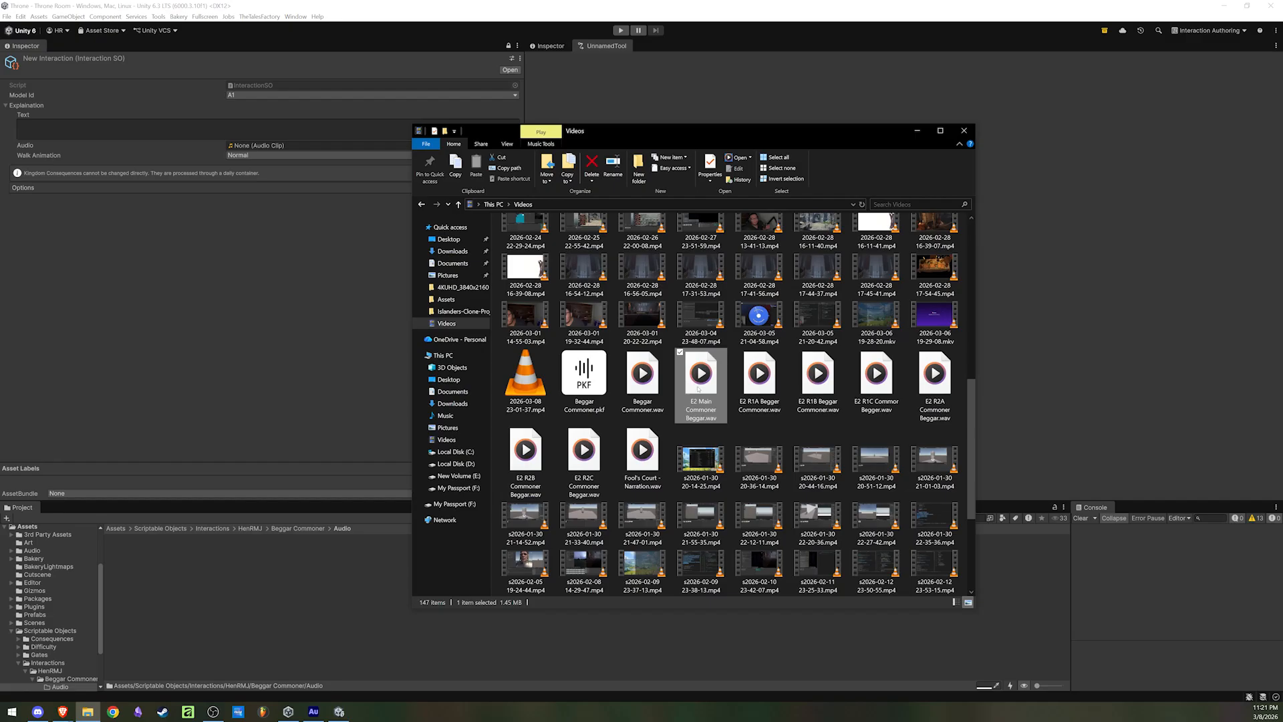
left_click(583, 461, "shift")
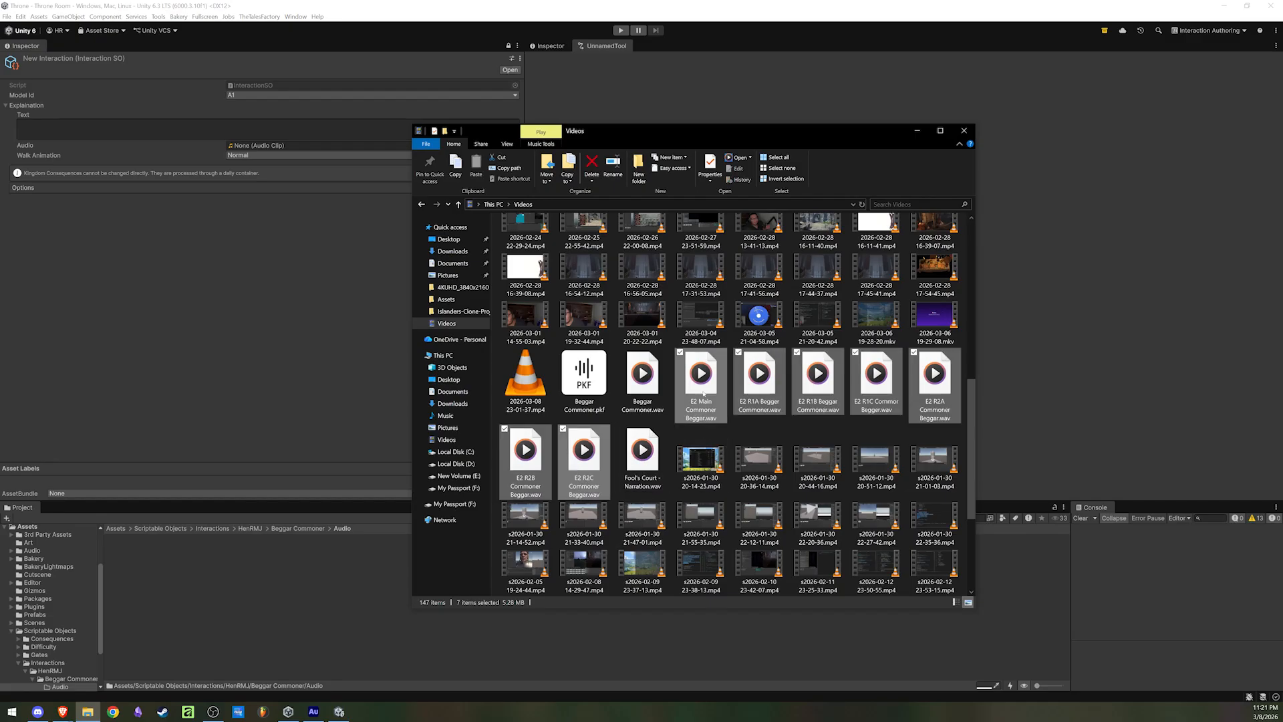
left_click_drag(700, 390, 233, 618)
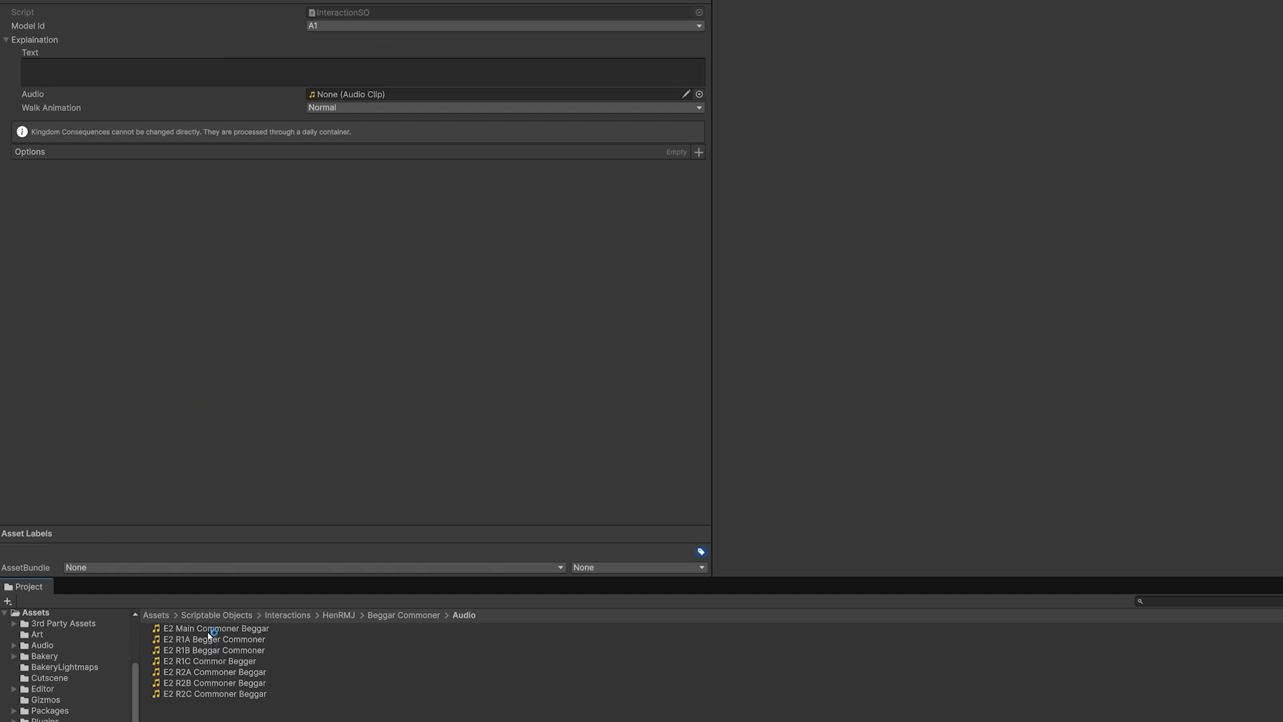
left_click_drag(212, 631, 321, 693)
Set the interaction's Model Id to E2
left_click(8, 39)
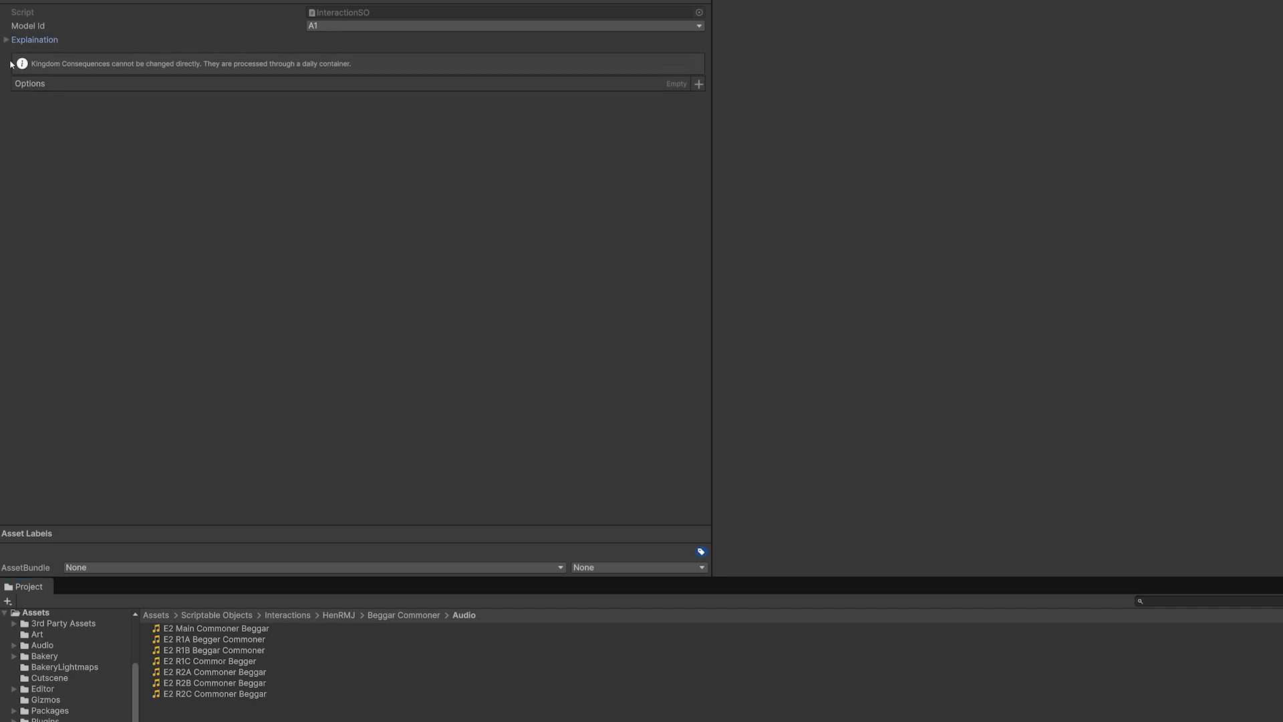
left_click(355, 25)
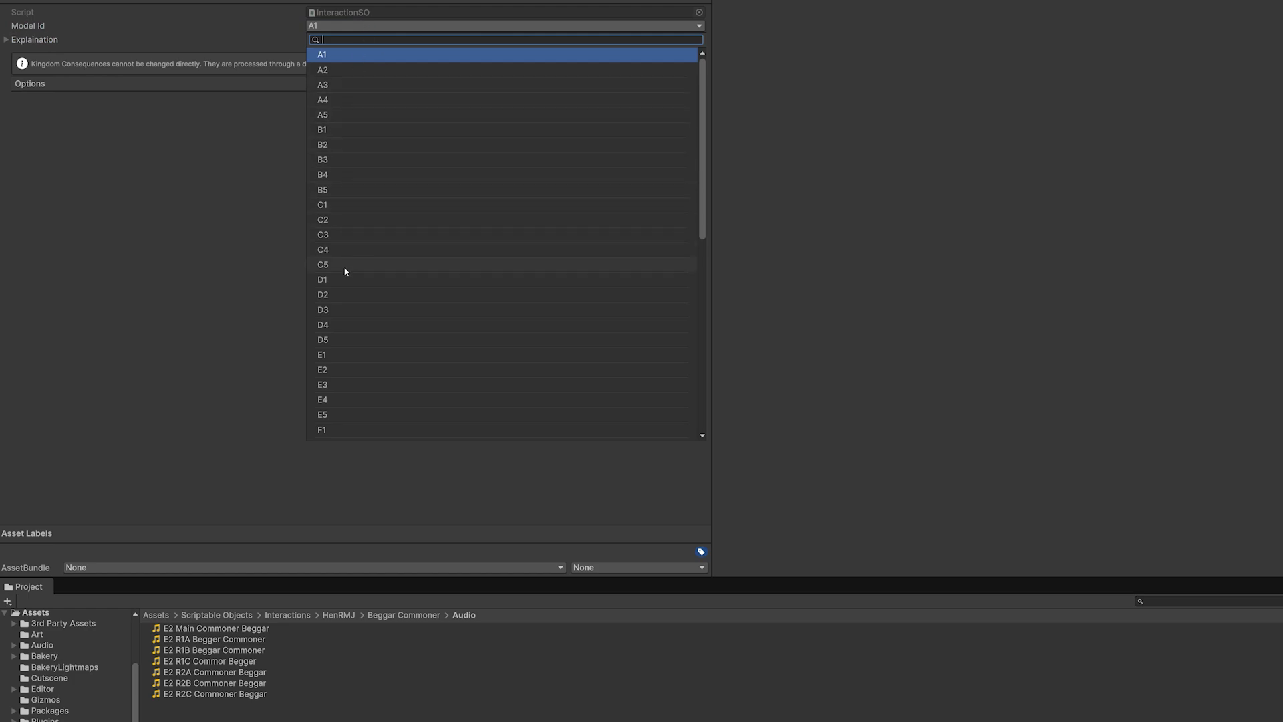
left_click(334, 368)
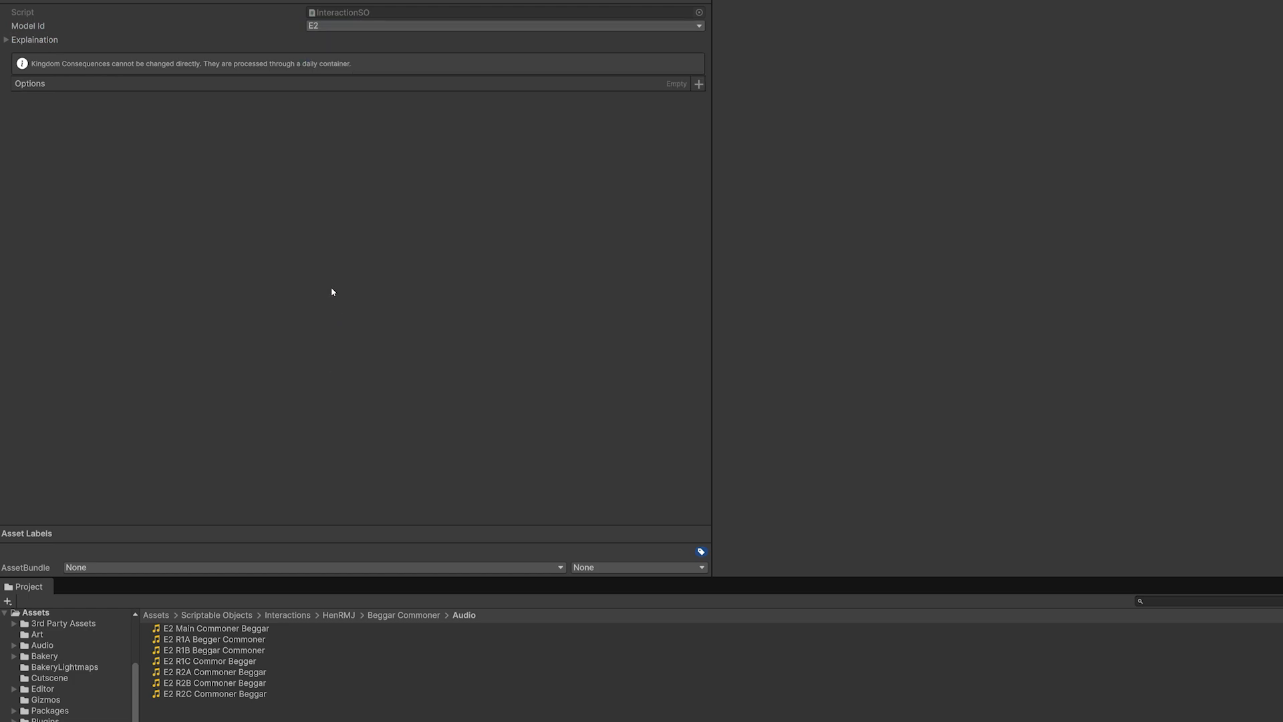
Assign the E2 Main Commoner Beggar clip as the audio of the interaction's Explaination section
left_click(16, 40)
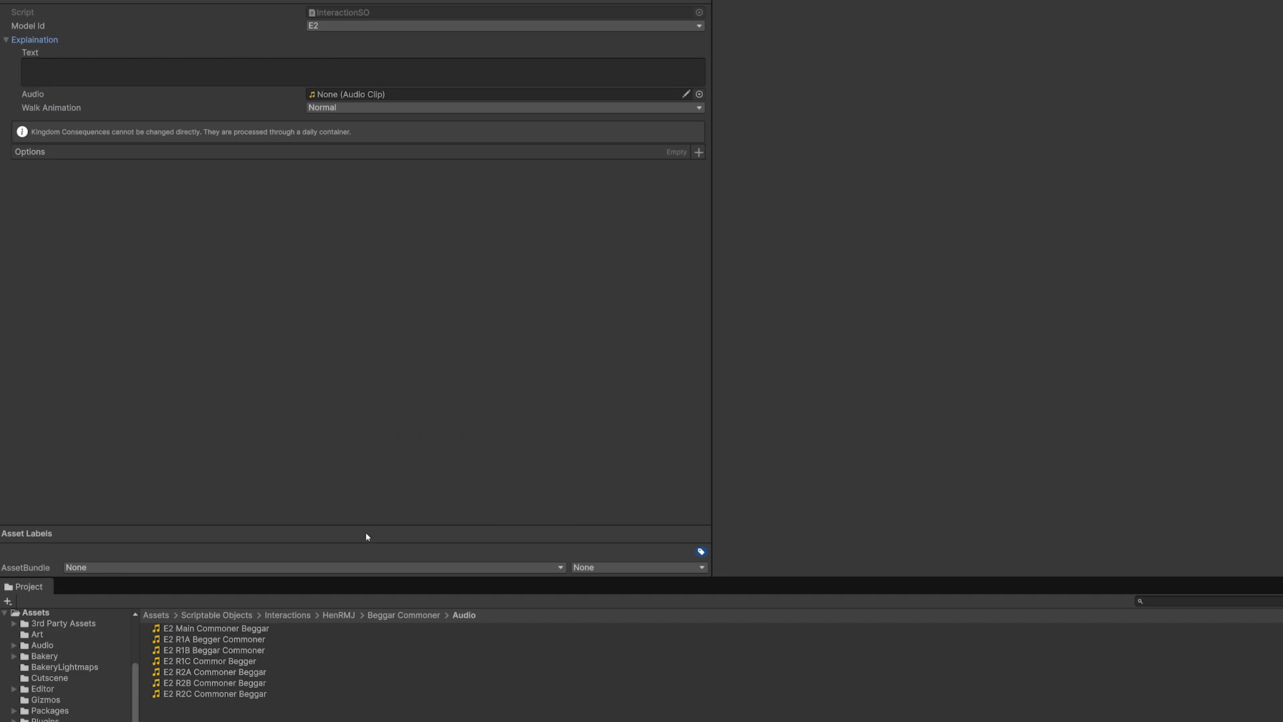
left_click_drag(189, 633, 348, 97)
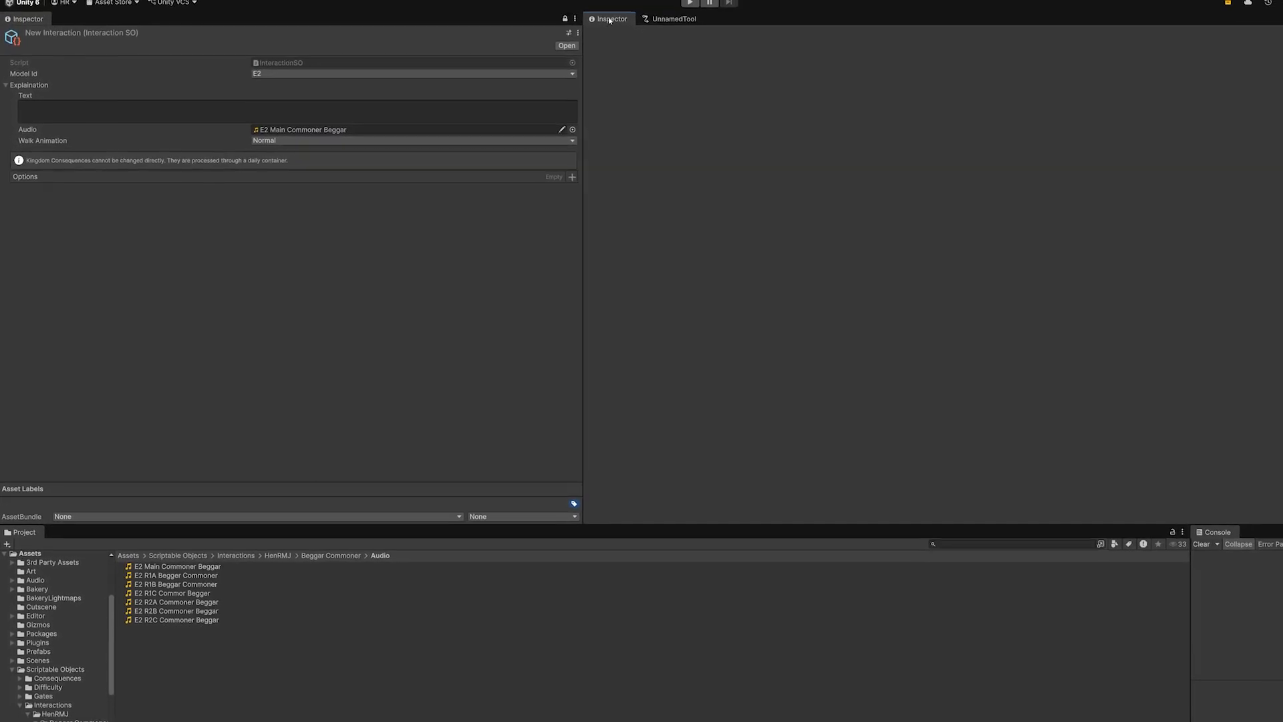
left_click(268, 146)
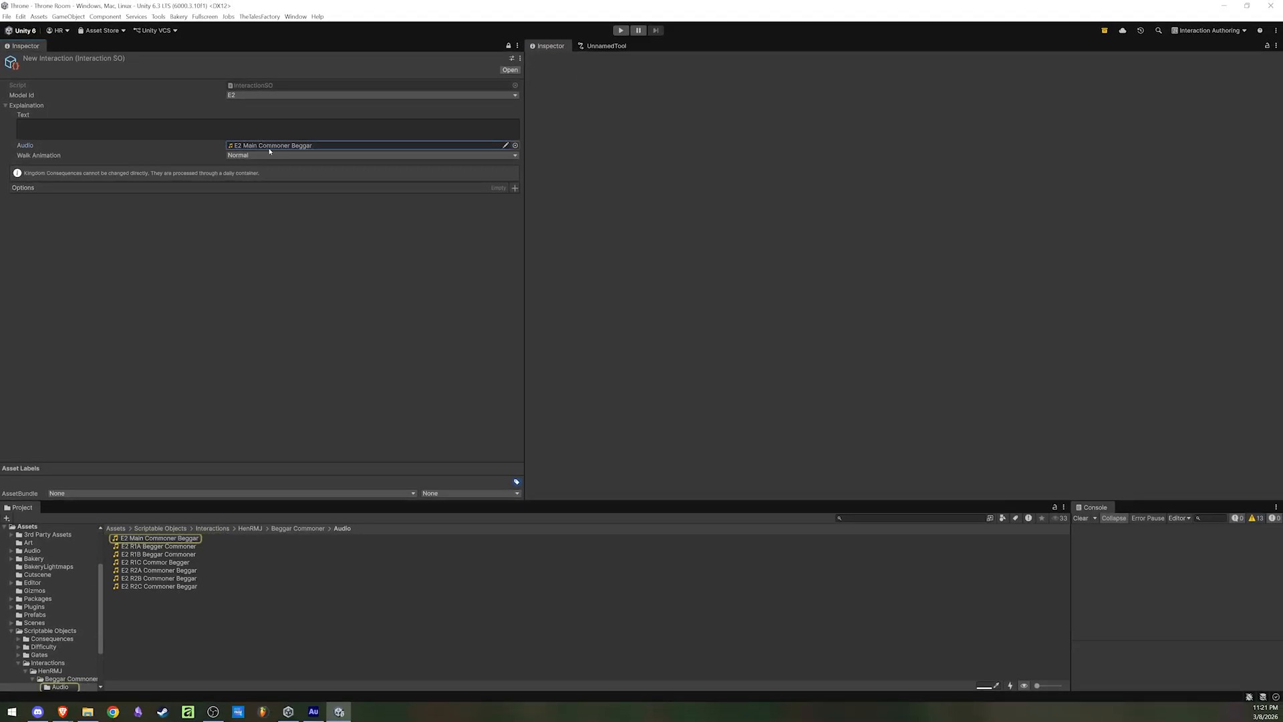
Open the audio preview of the E2 Main Commoner Beggar clip and play it
left_click(160, 539)
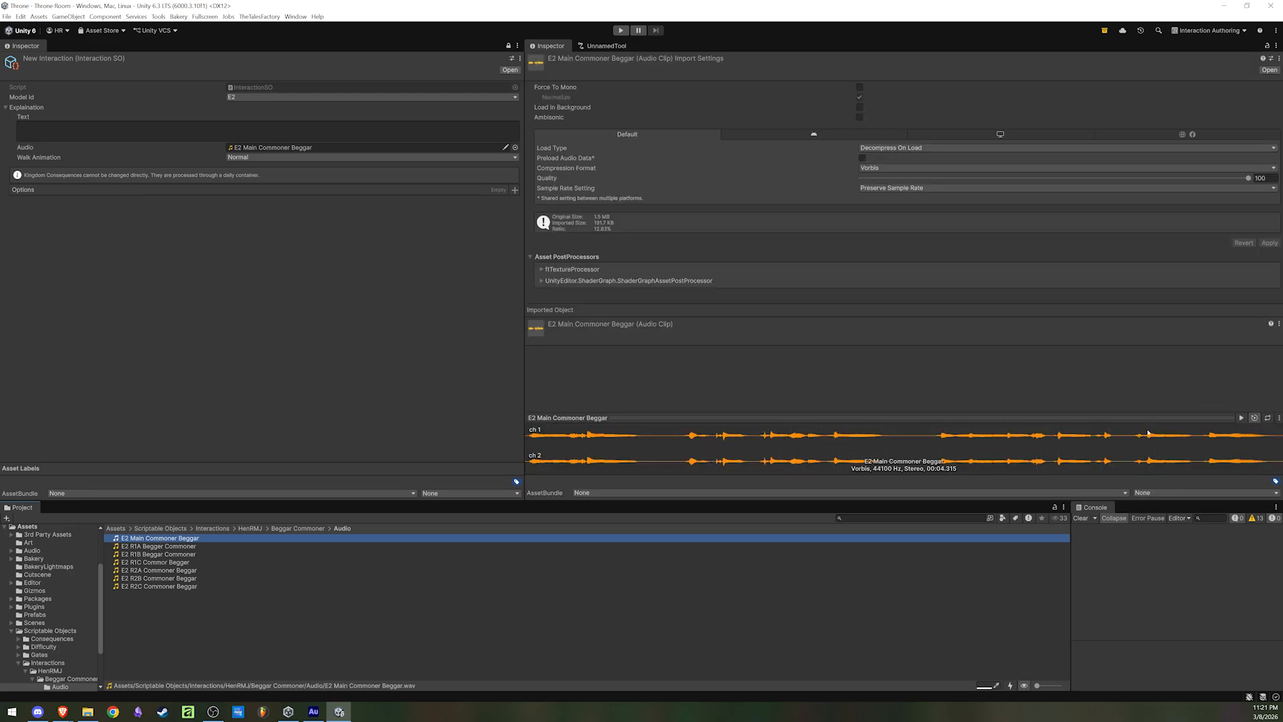
left_click(1087, 421)
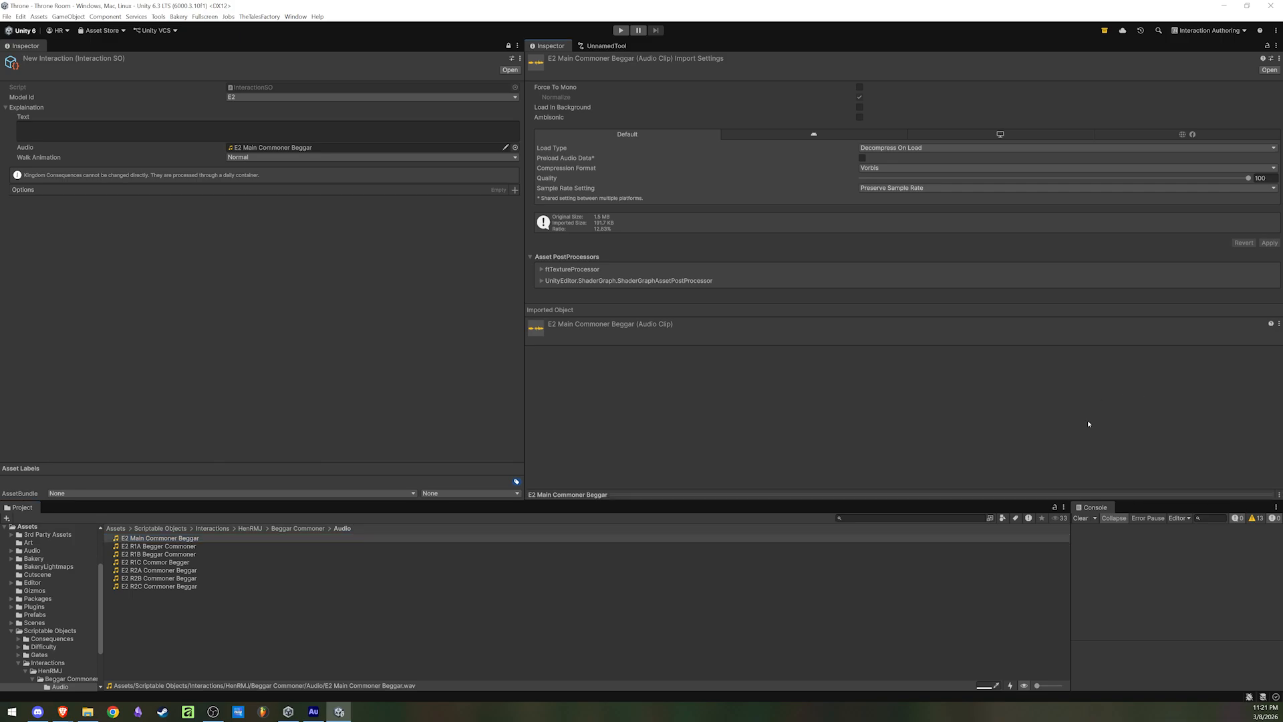
left_click(163, 538)
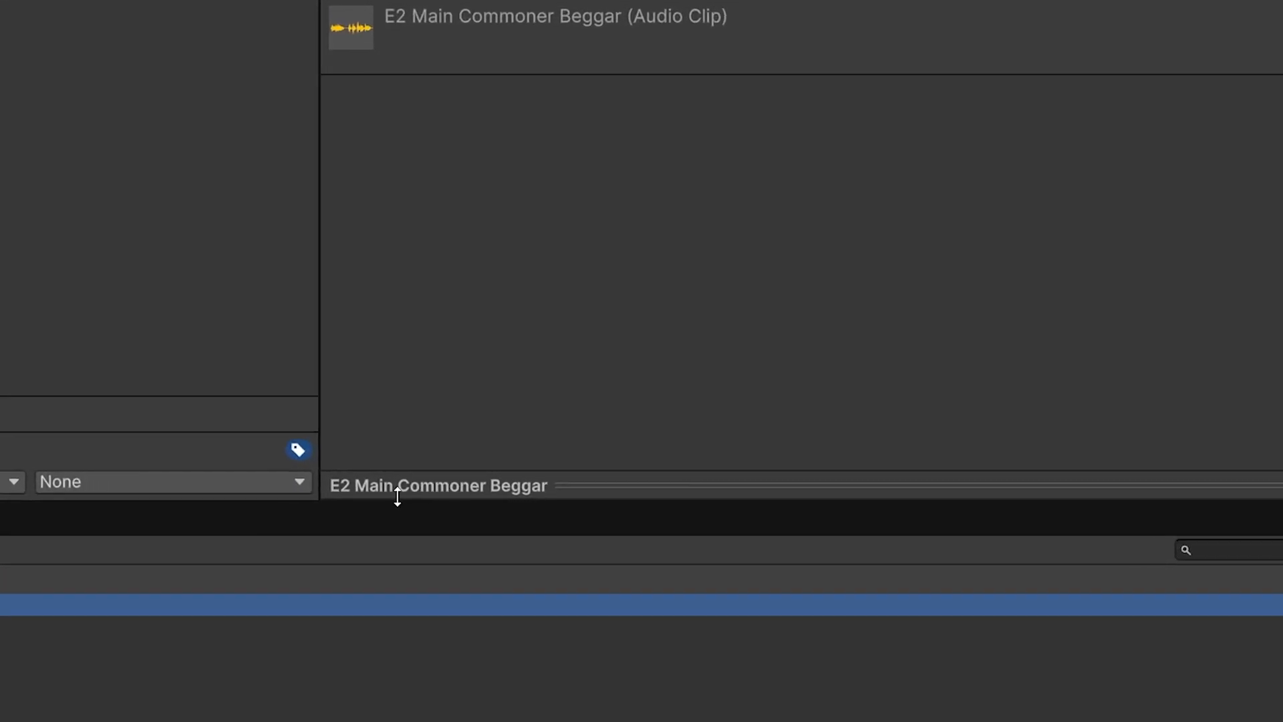
left_click(407, 482)
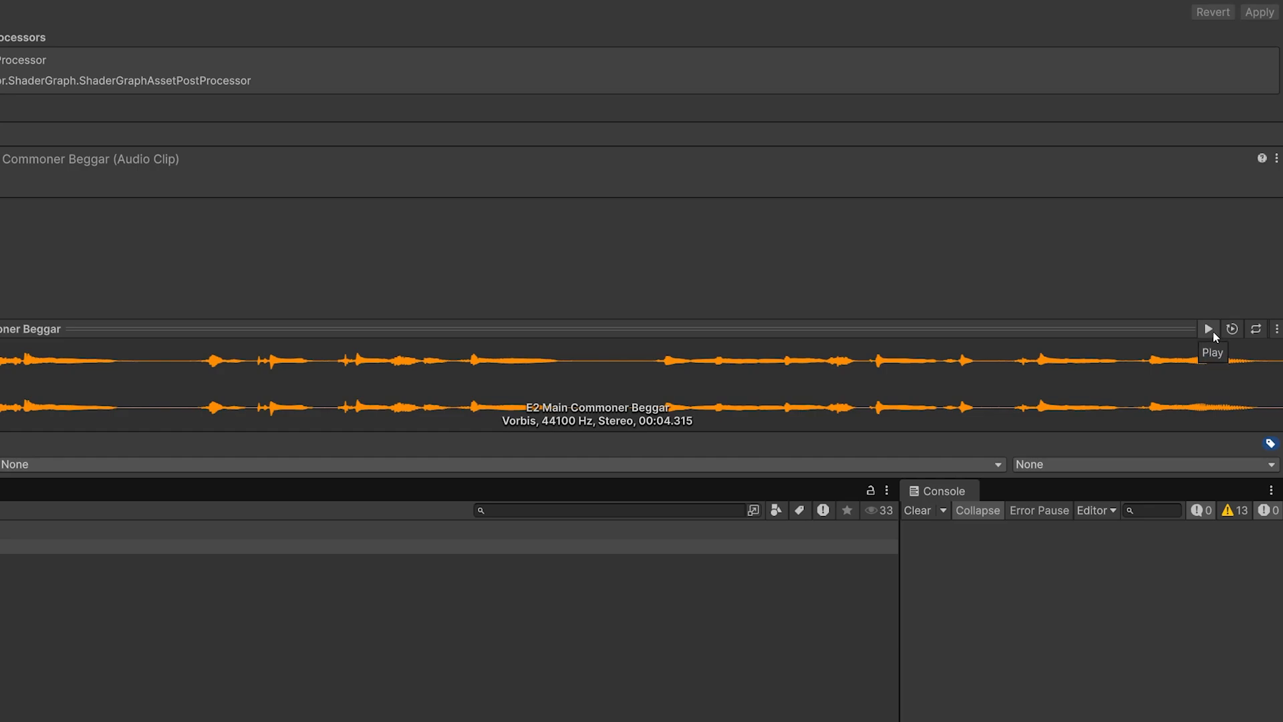
left_click(1211, 330)
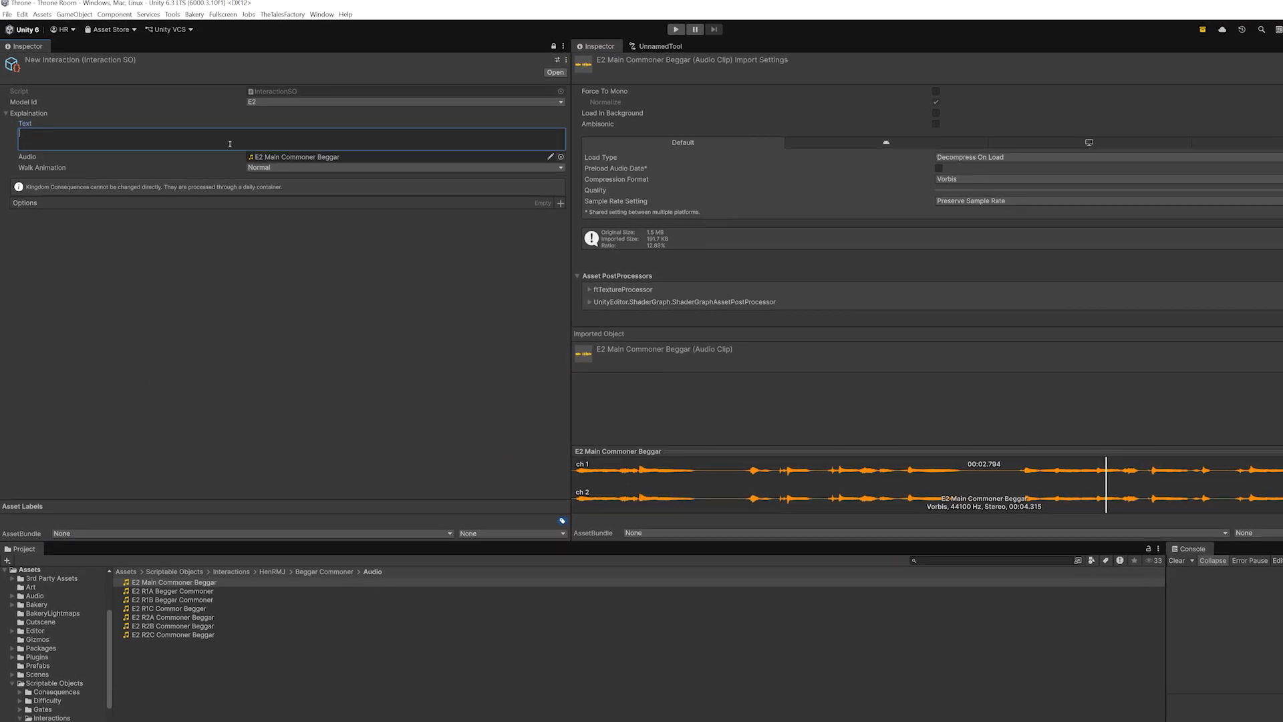
Enter the Explaination text "Oy sire! I've got a question for ye. Do you mind sparing some coin for ye."
type("Oy")
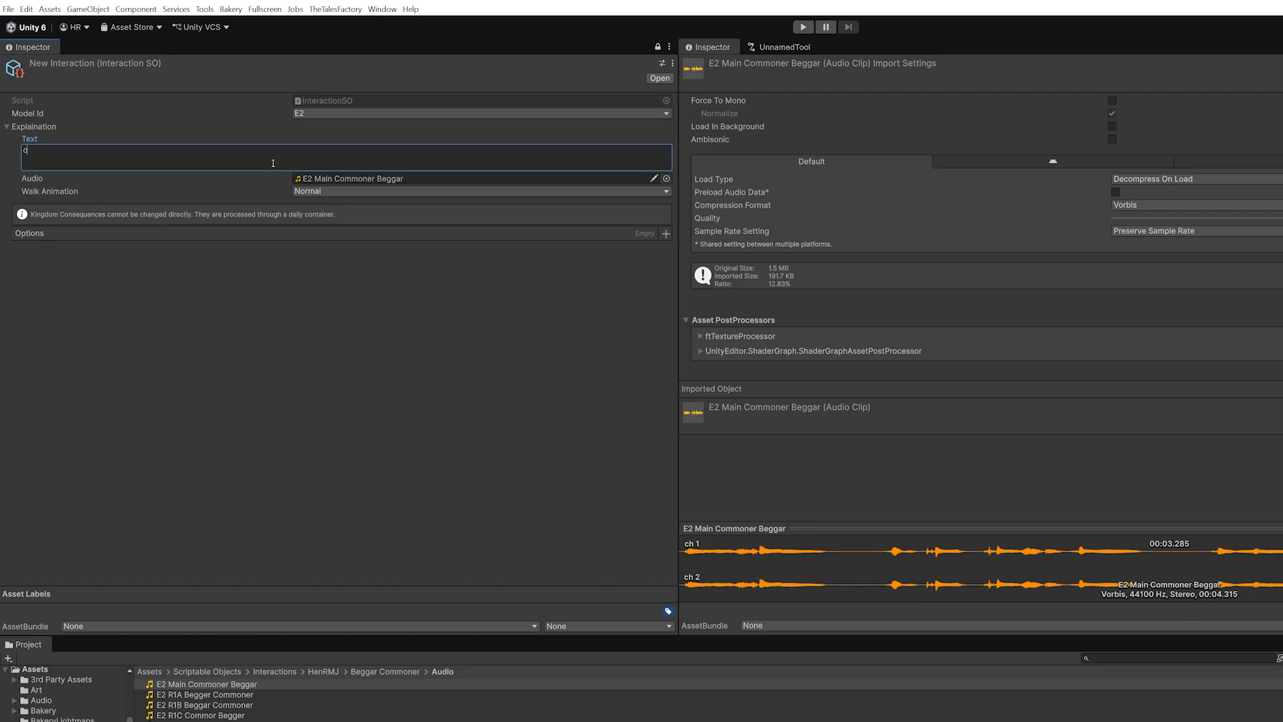
type(" sire! ")
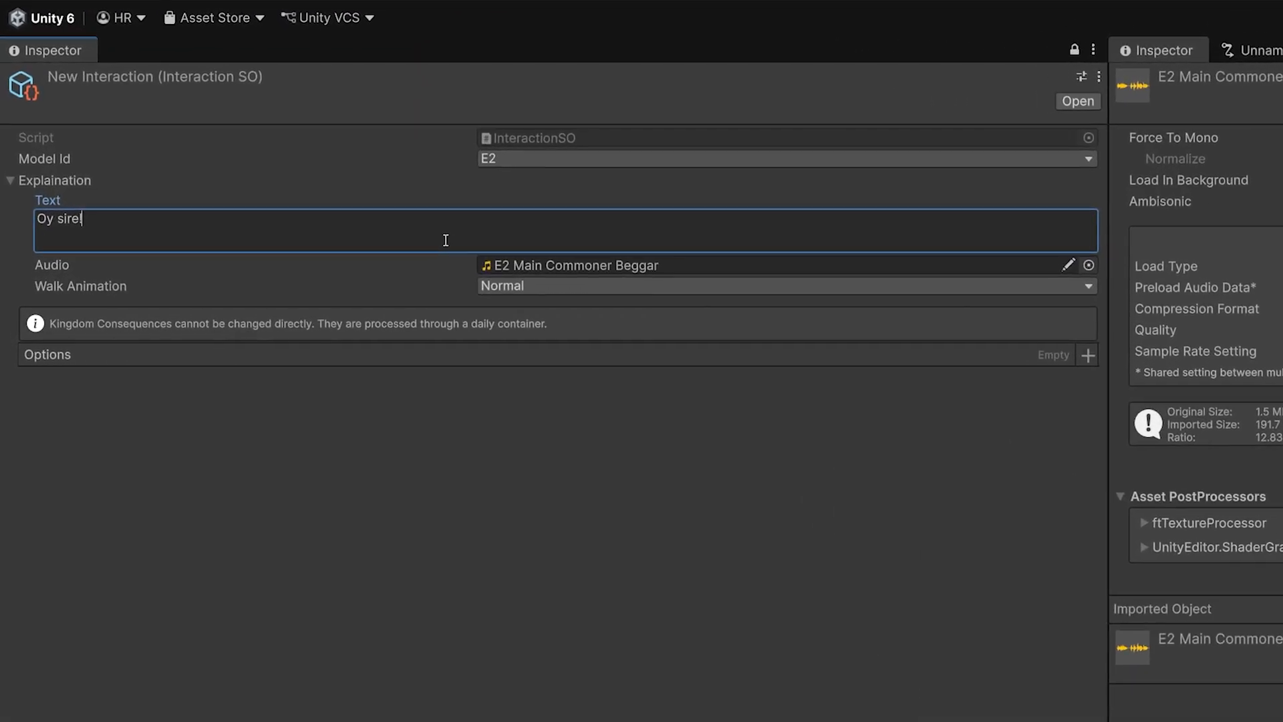
type("I've got a")
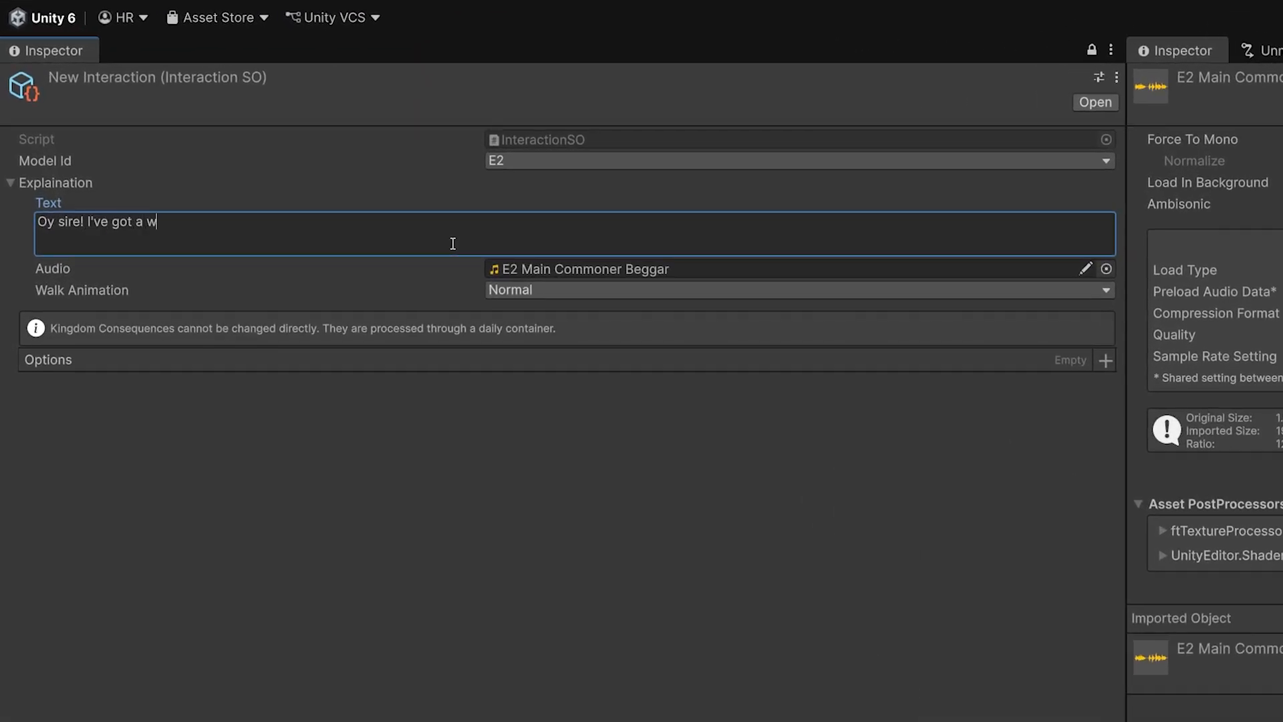
type(" question for ye. Do you mind sparing som")
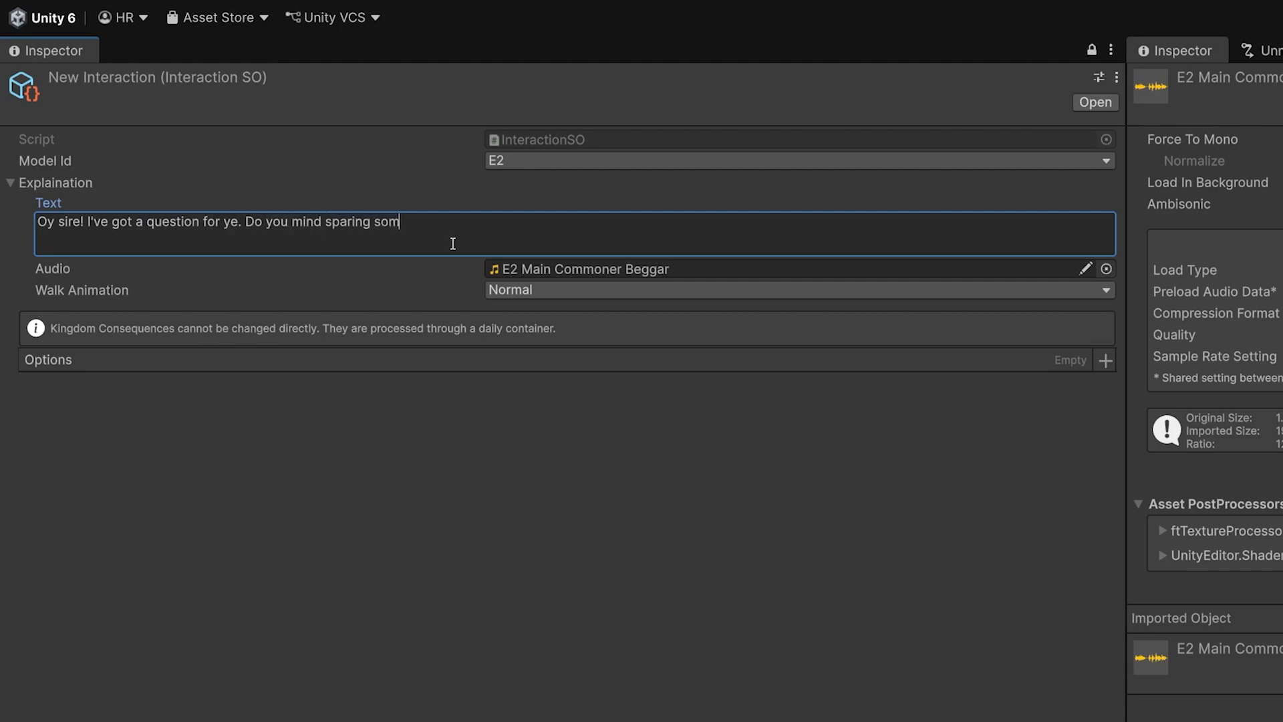
type("e coin for ye.")
Look through the available Walk Animation choices for the interaction's Explaination section
left_click(603, 291)
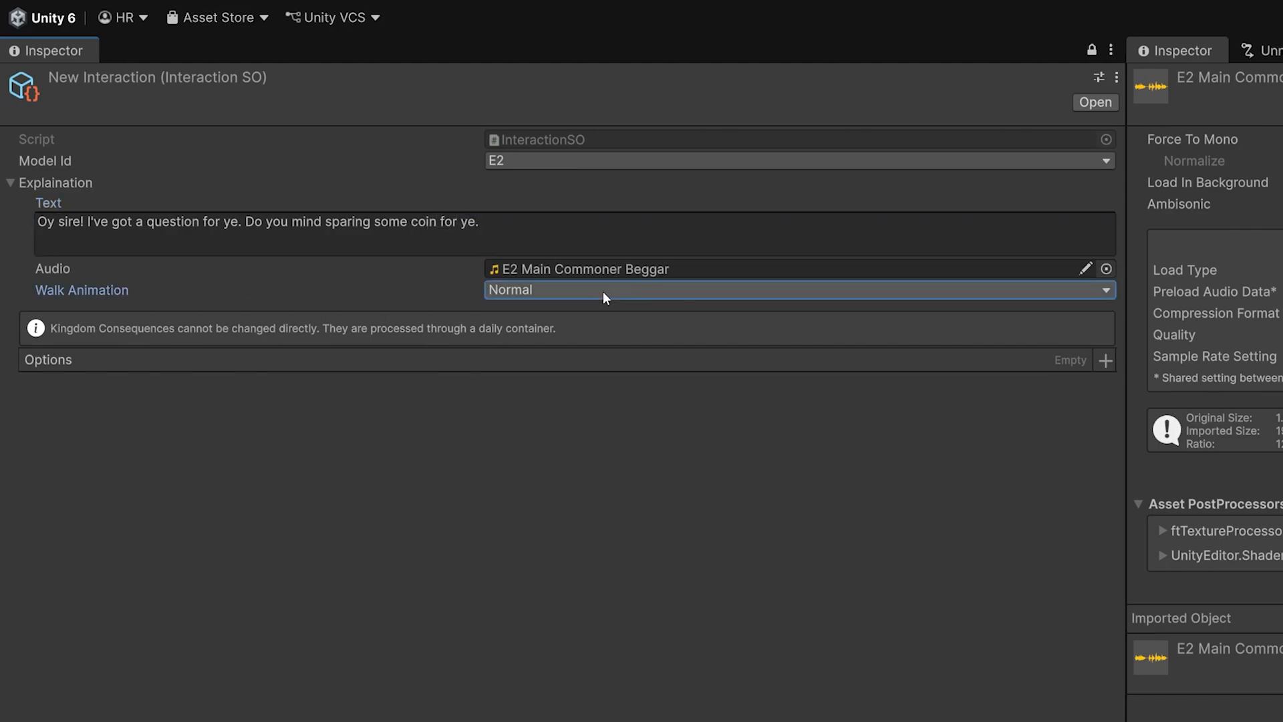
left_click(258, 266)
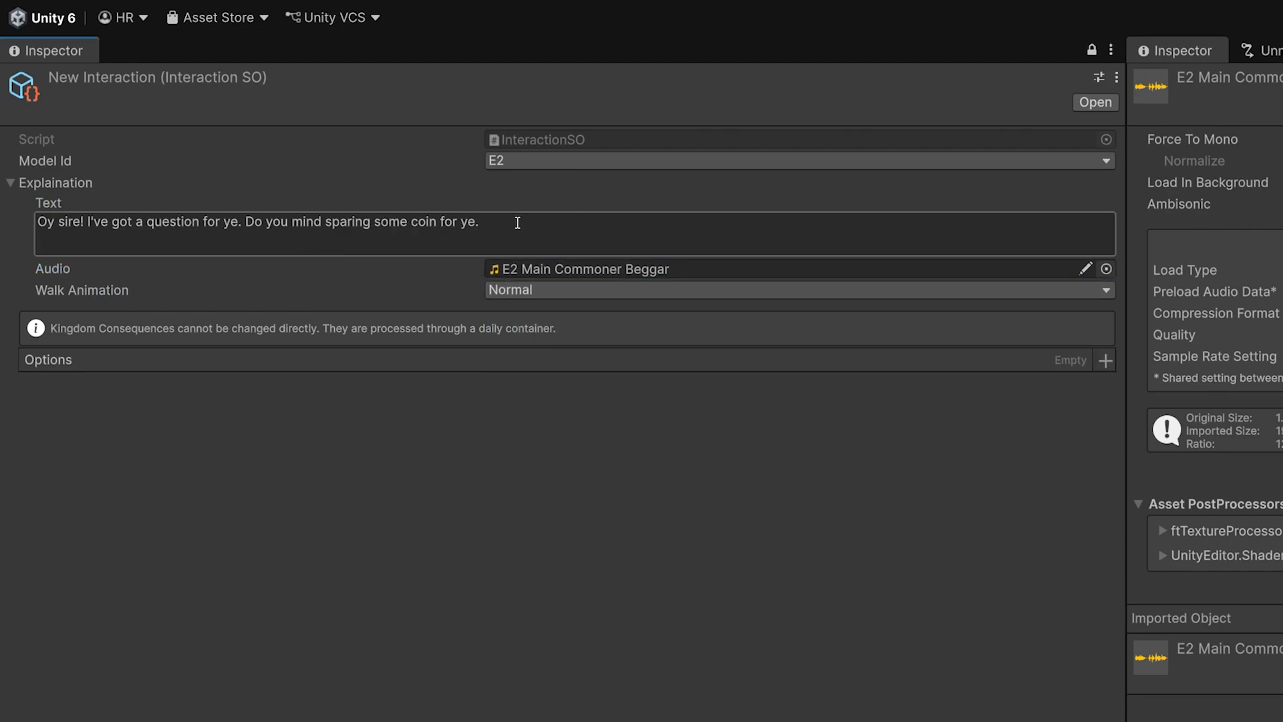
left_click(555, 293)
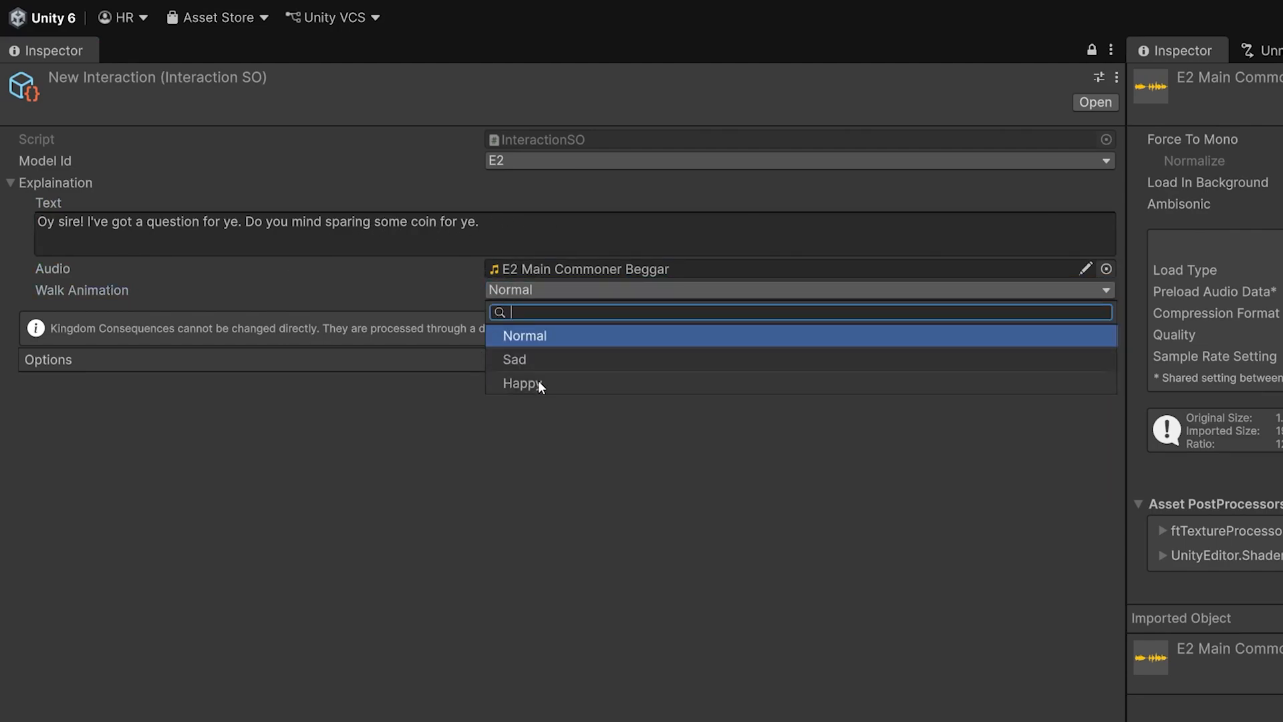
left_click(411, 293)
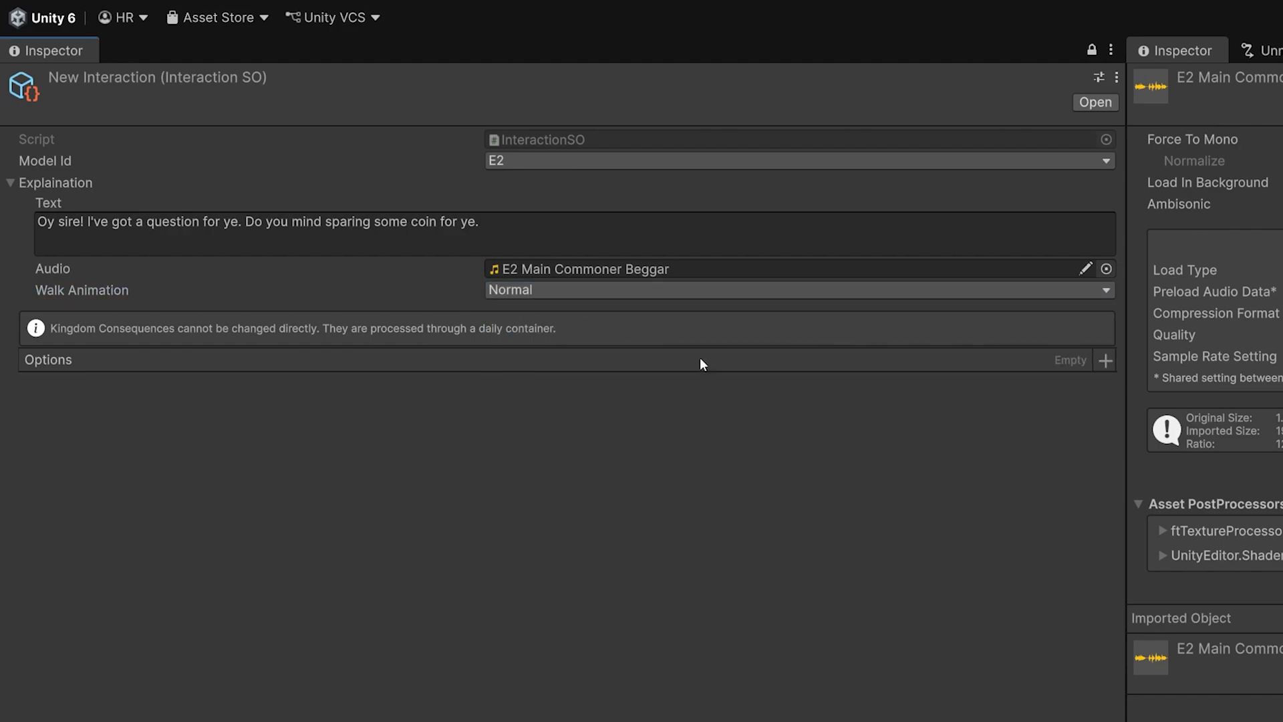
Add one option to the interaction with the option text "Sure take some gold"
left_click(1106, 361)
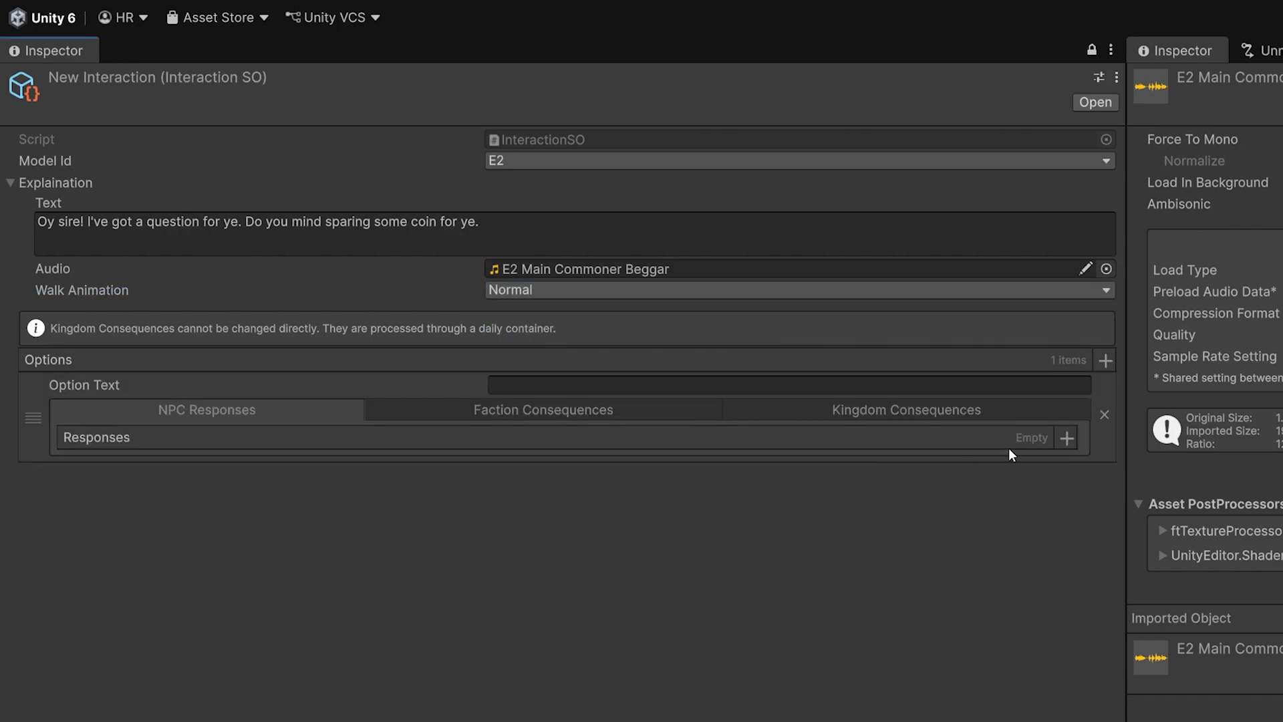
left_click(1103, 414)
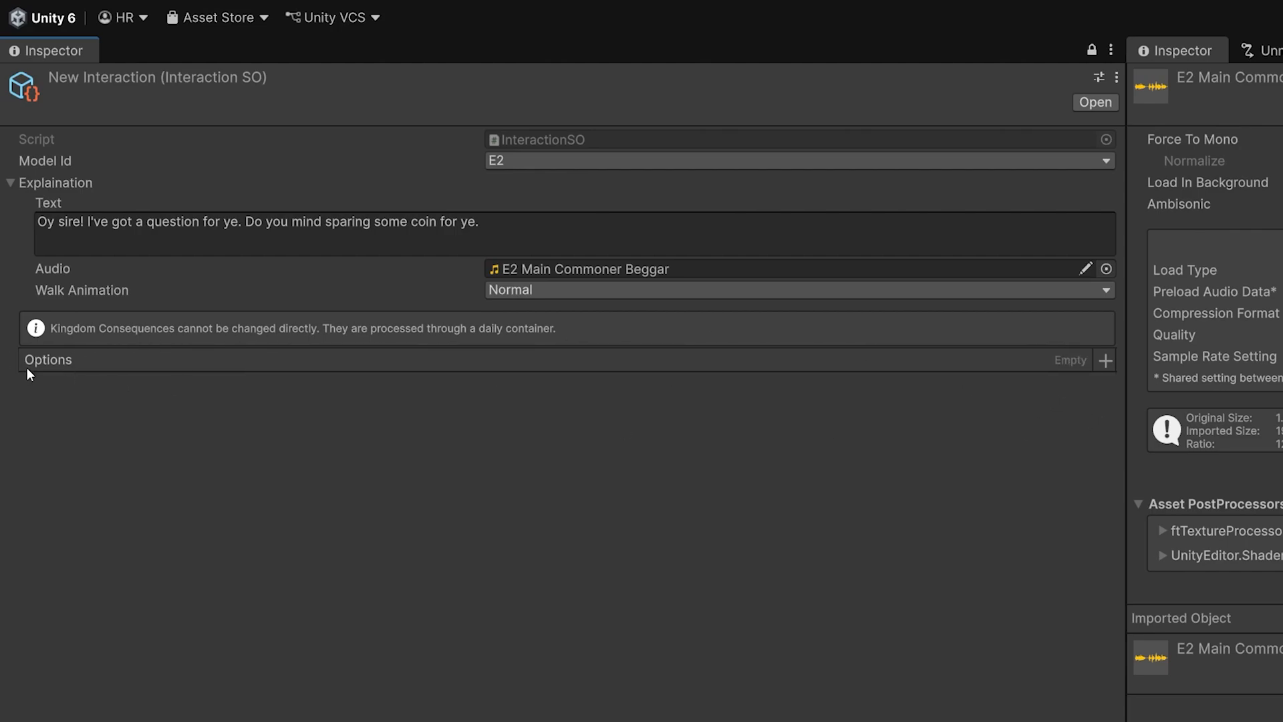
left_click(1105, 360)
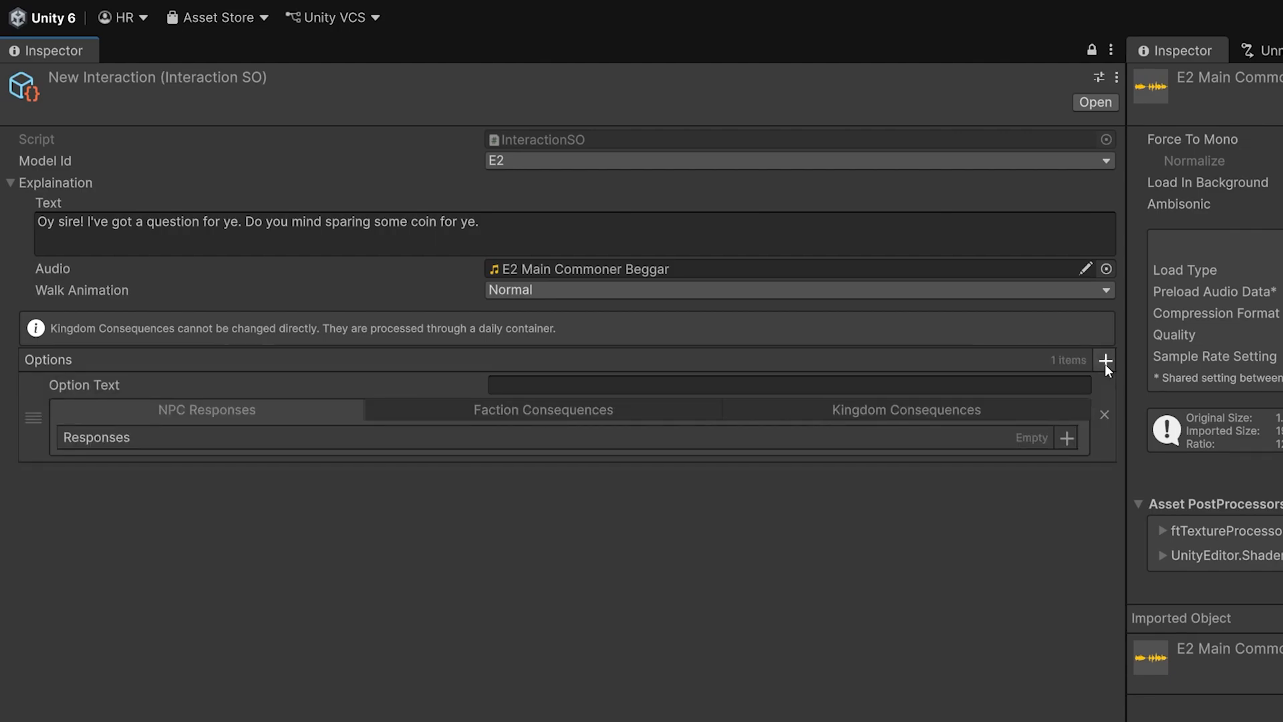
left_click(509, 381)
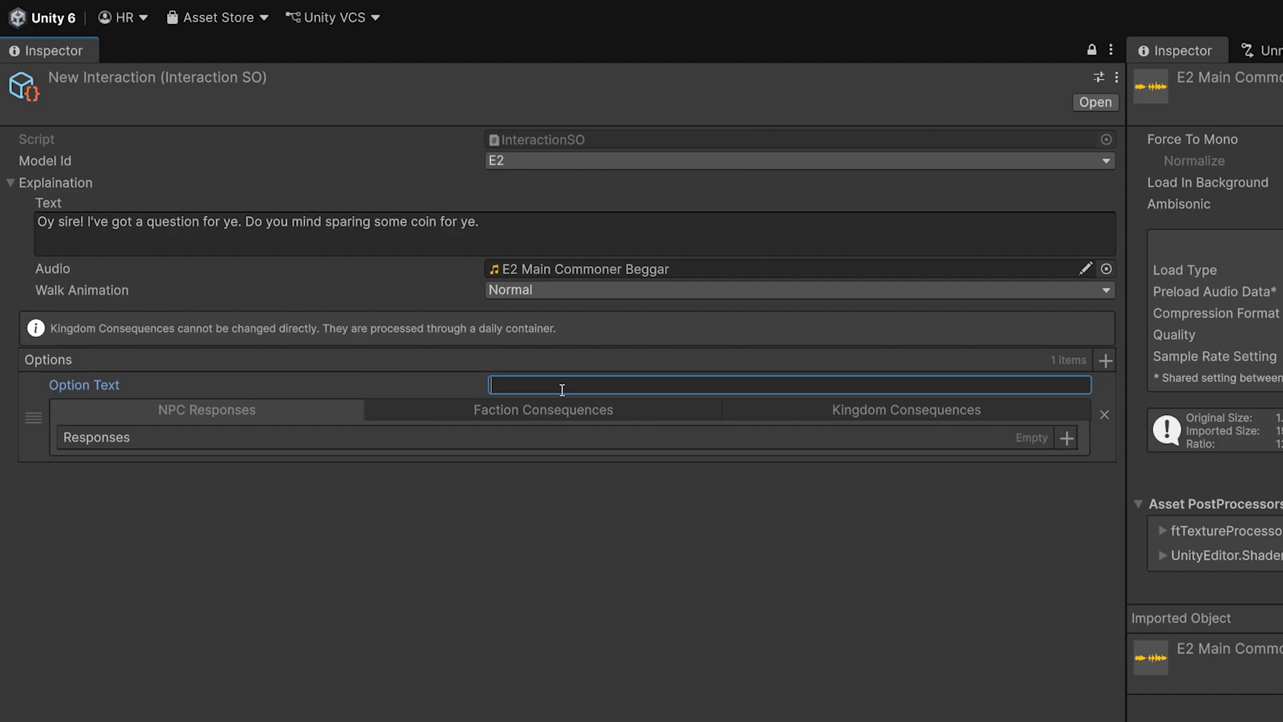
type("Sure take")
type("some gold")
left_click(477, 576)
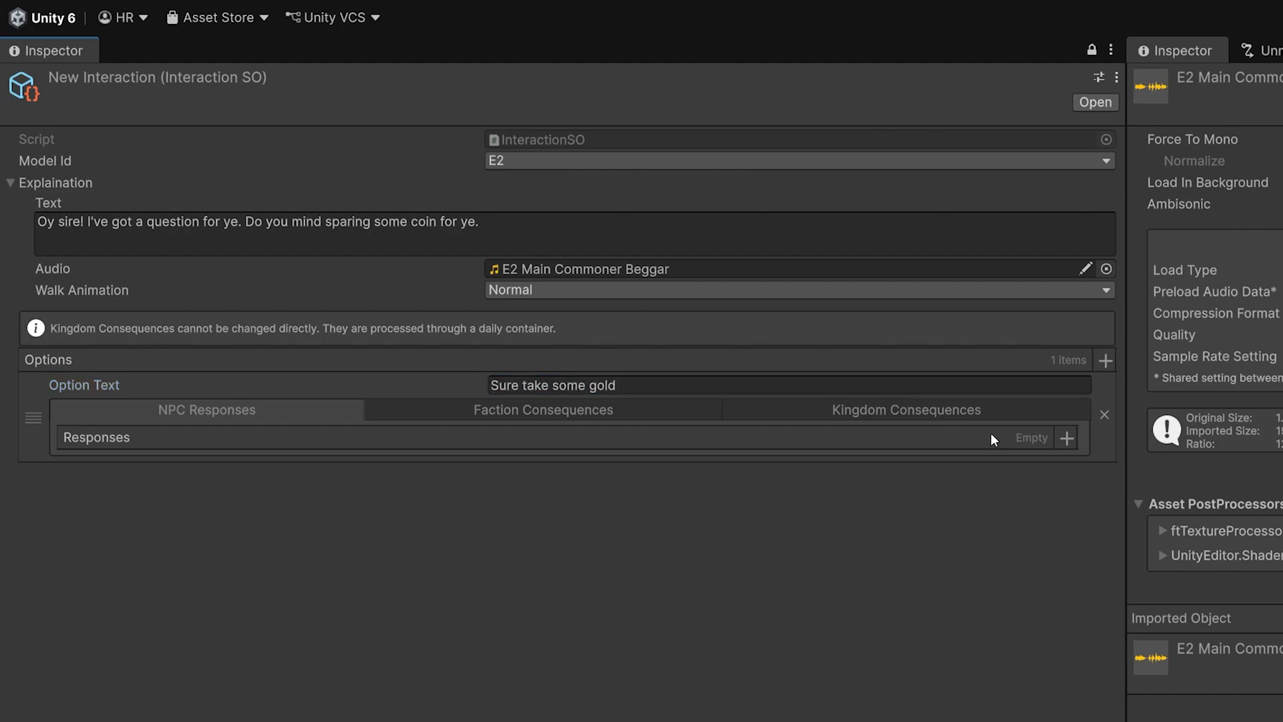
Add an NPC response to the option with the E2 R1A Begger Commoner clip as audio and the Happy walk animation
left_click(1067, 439)
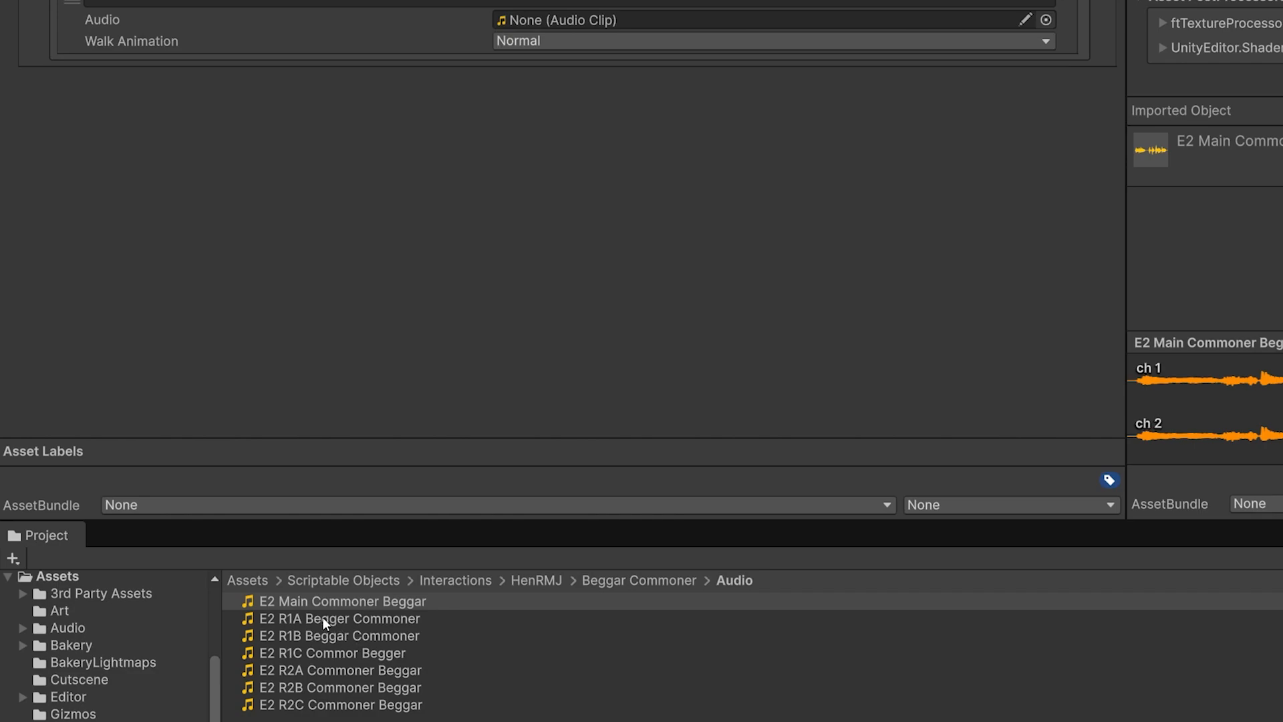
left_click_drag(322, 617, 572, 27)
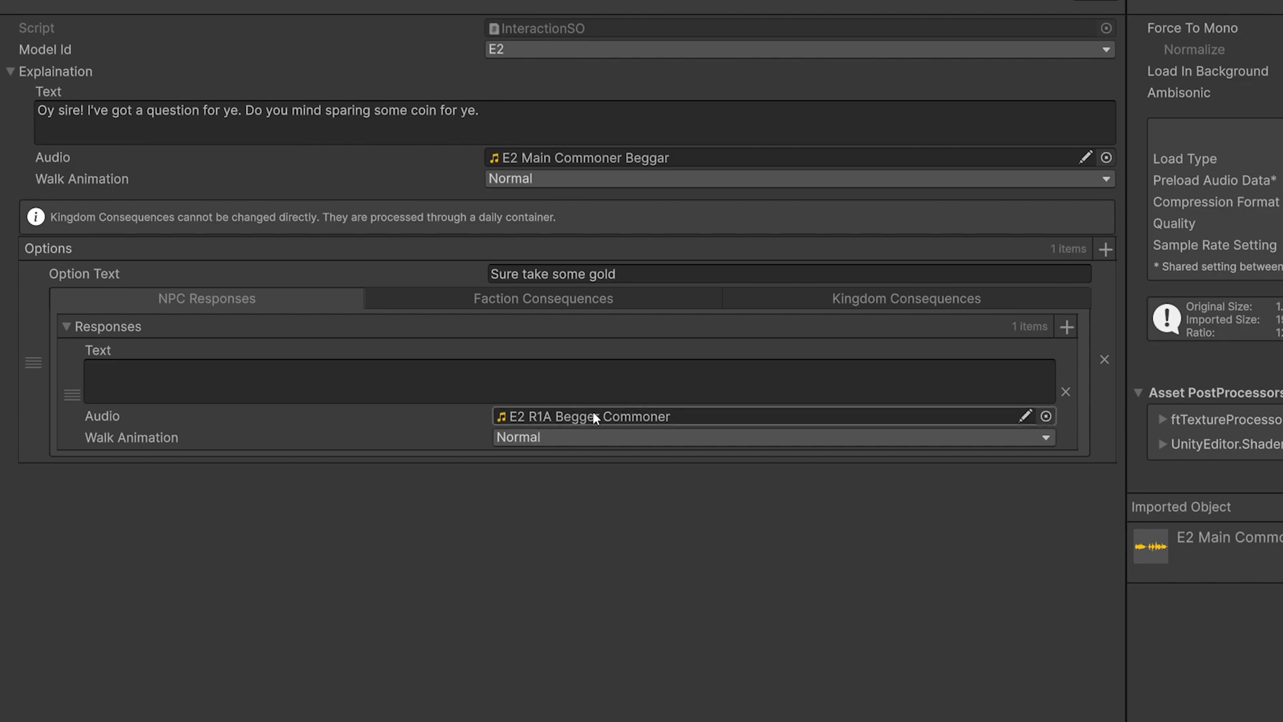
left_click(555, 439)
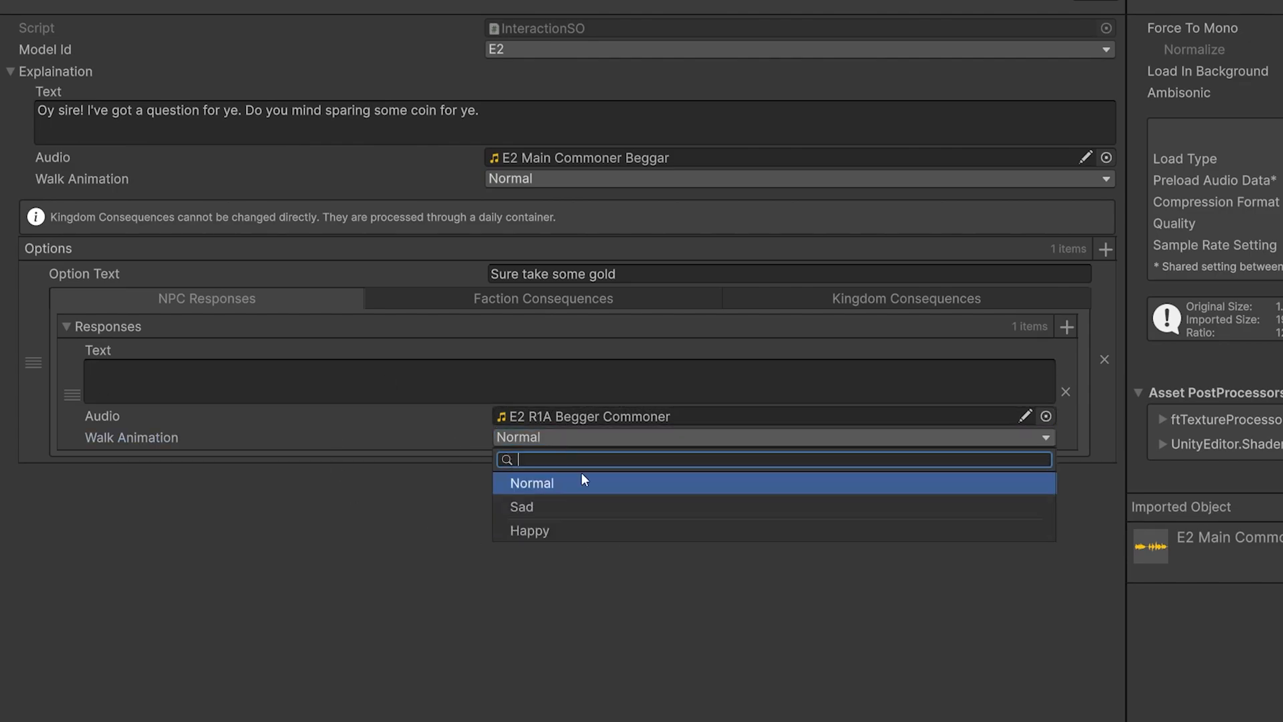
left_click(543, 535)
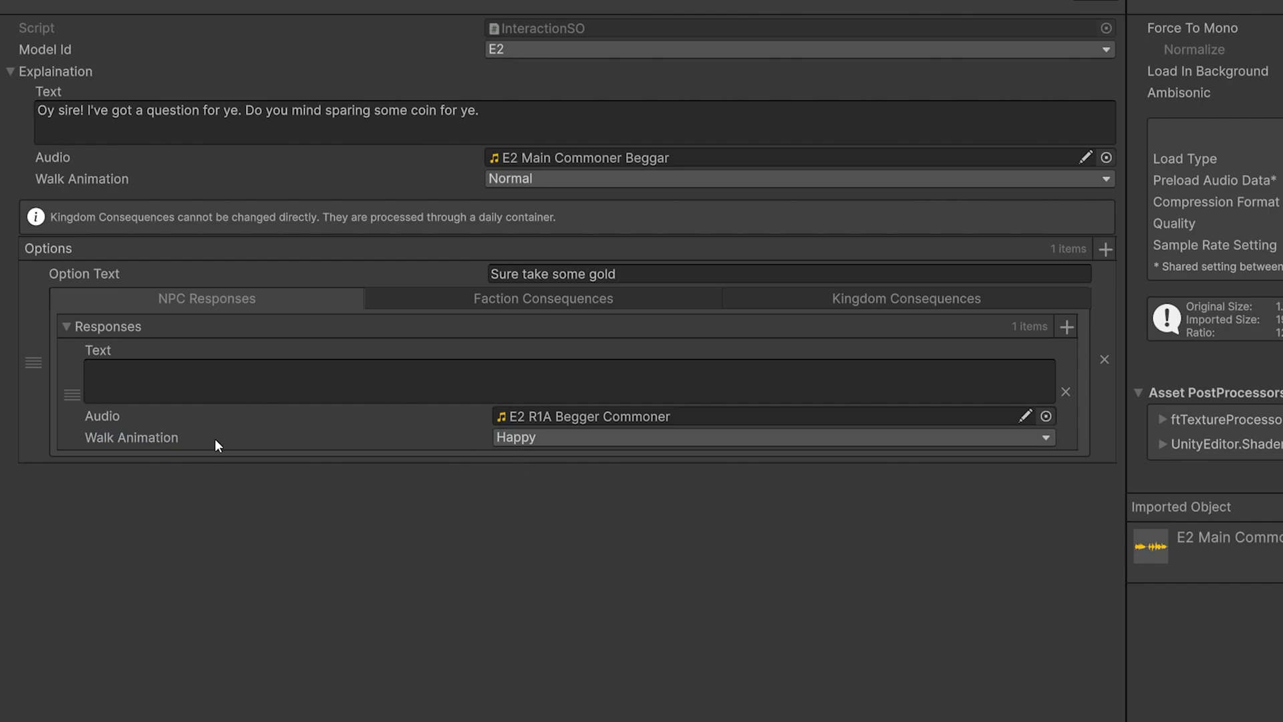
Play the E2 R1A Begger Commoner clip and enter the first response's text "Oha Right! I really appreciate that"
left_click(311, 391)
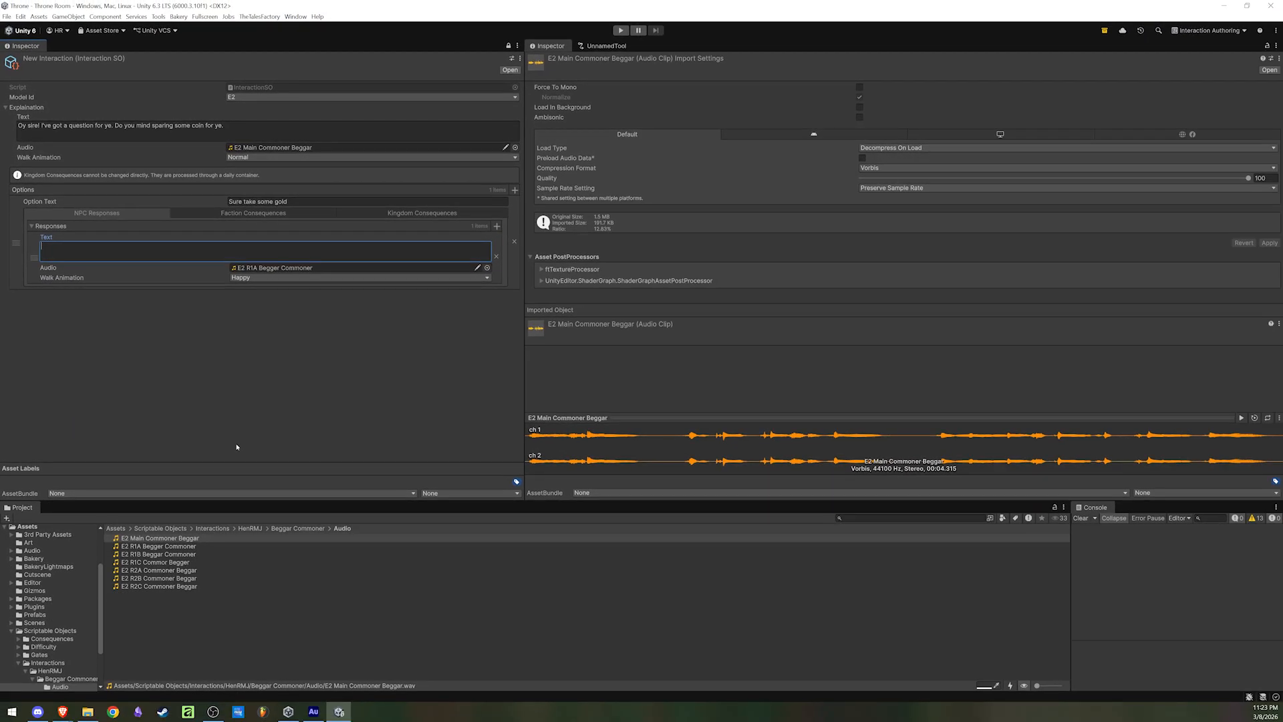
left_click(167, 546)
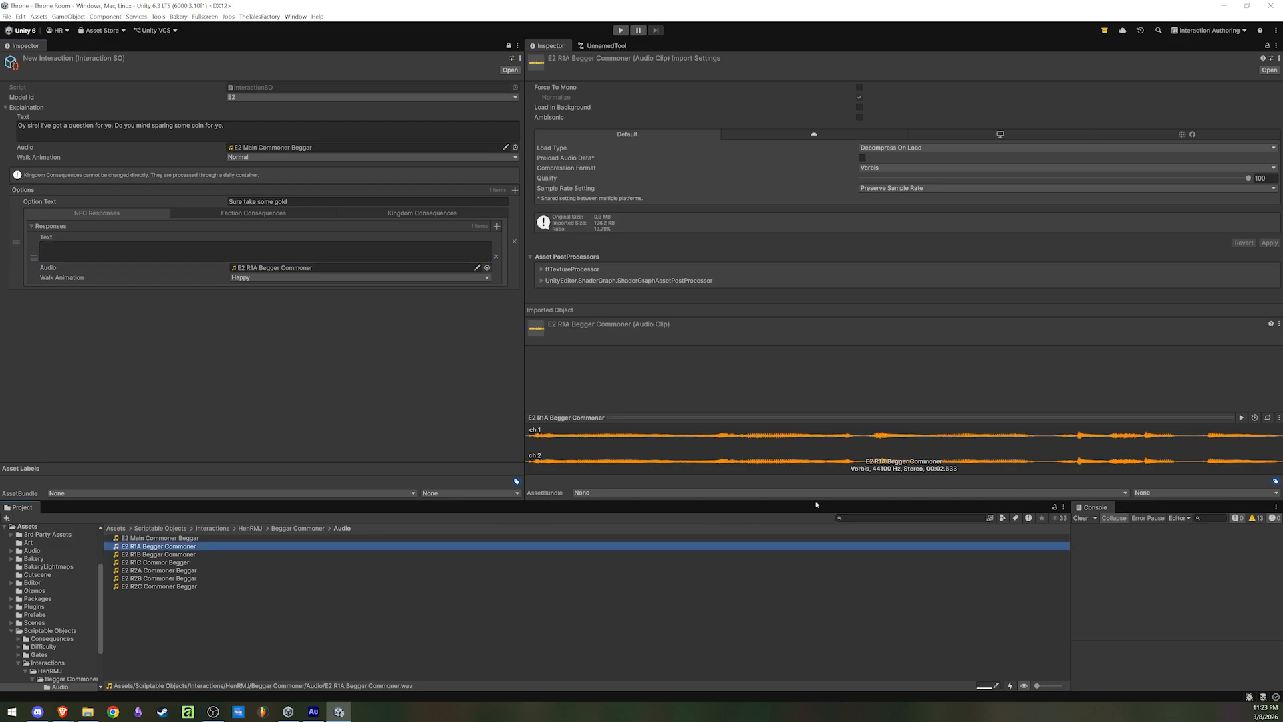
left_click(1241, 417)
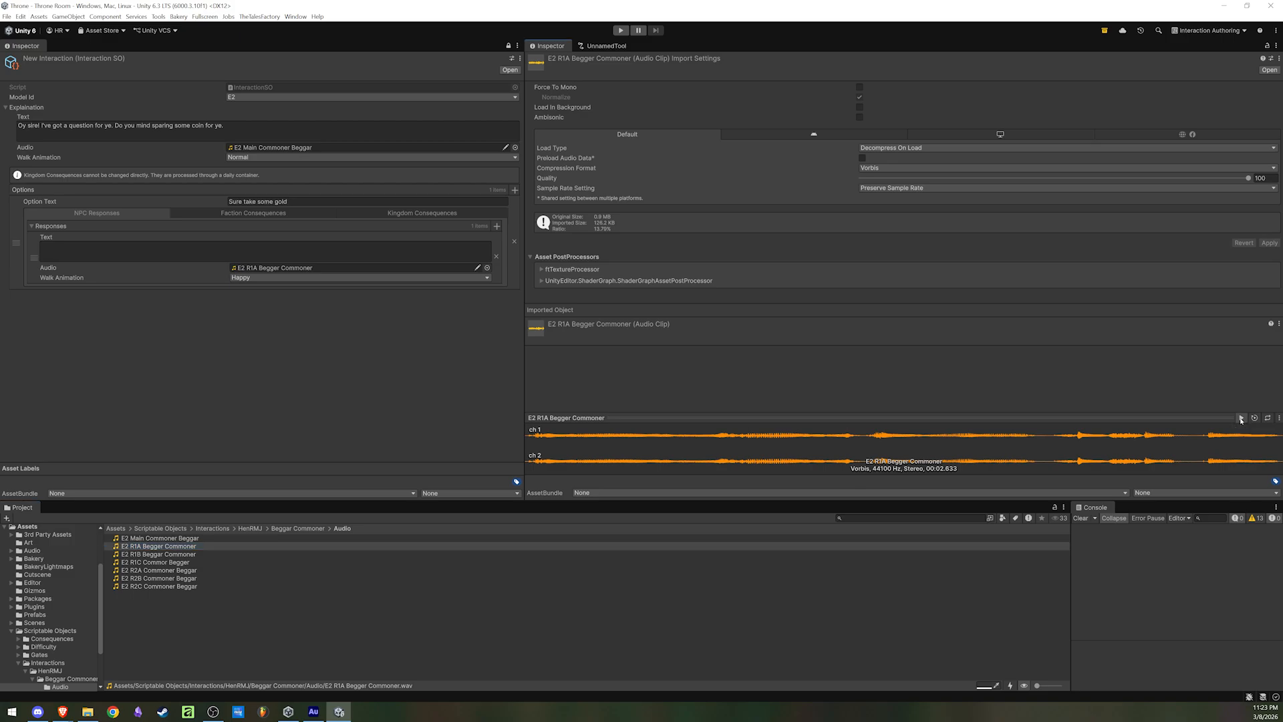
left_click(220, 255)
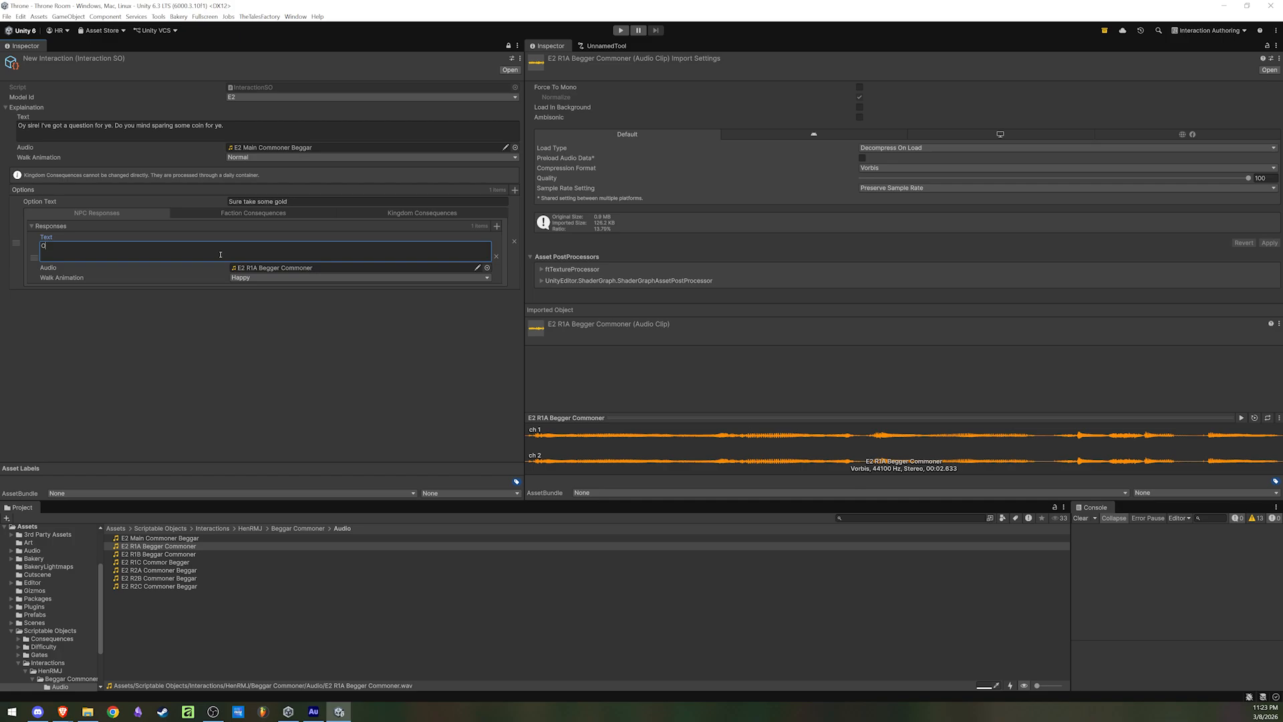
type("Oha Right! I really appreciate that")
left_click(253, 386)
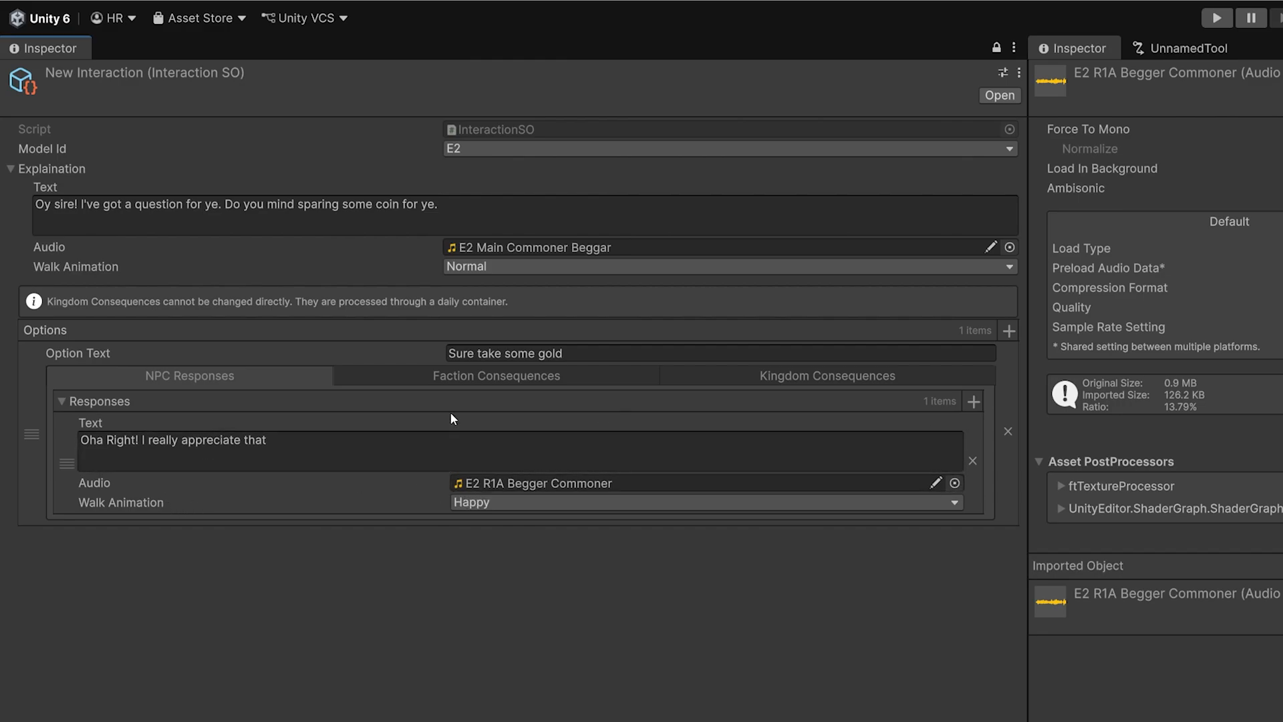
Add a second NPC response with the E2 R1B Beggar Commoner clip as audio and play that clip
left_click(974, 401)
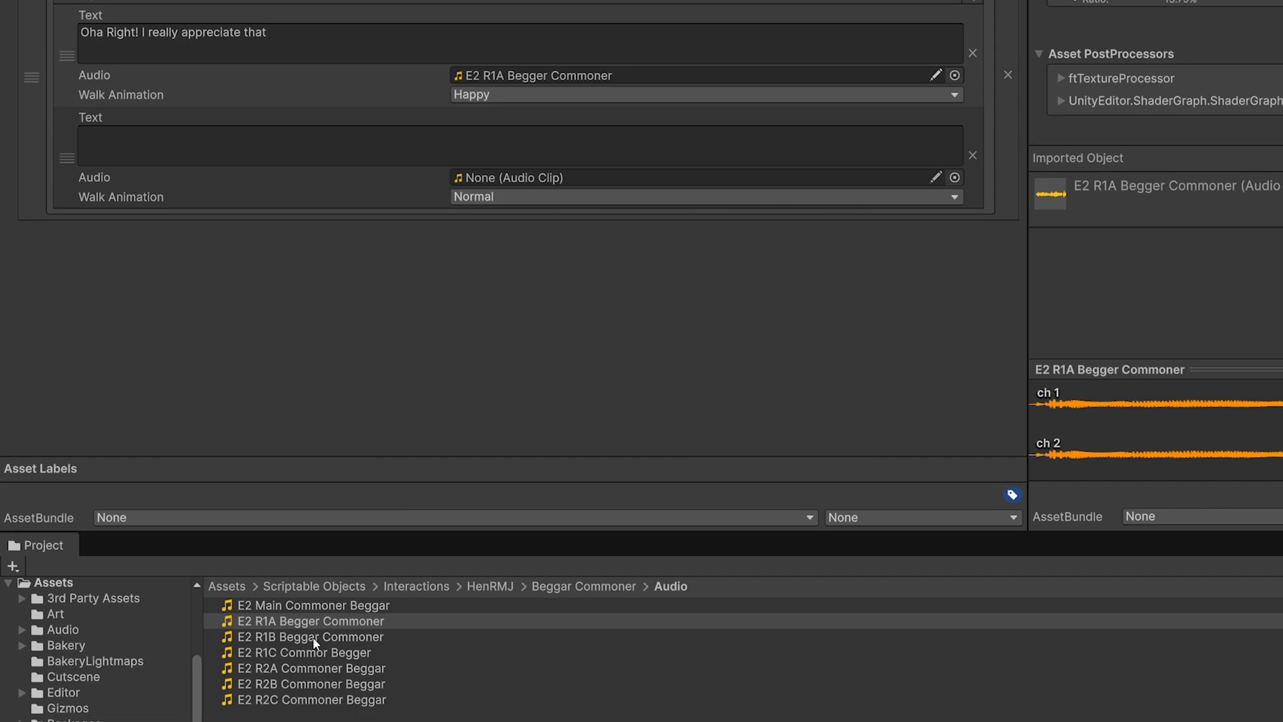
left_click_drag(313, 636, 475, 177)
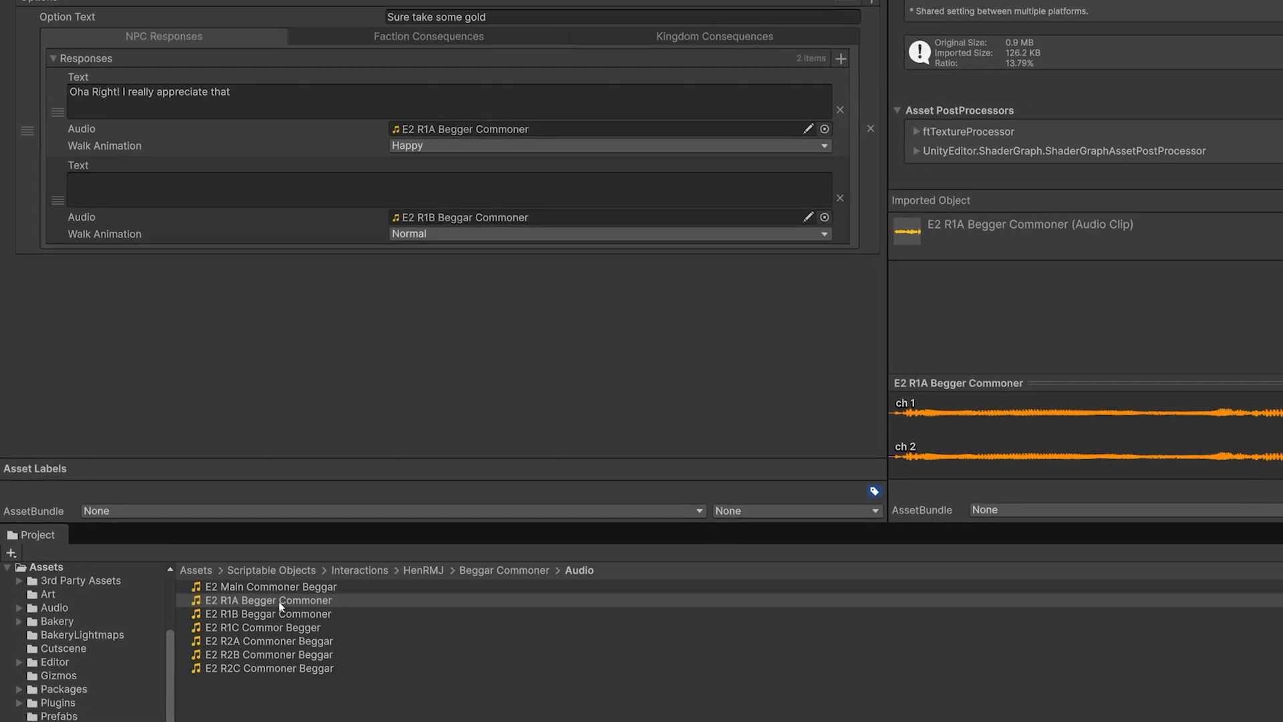
left_click(299, 637)
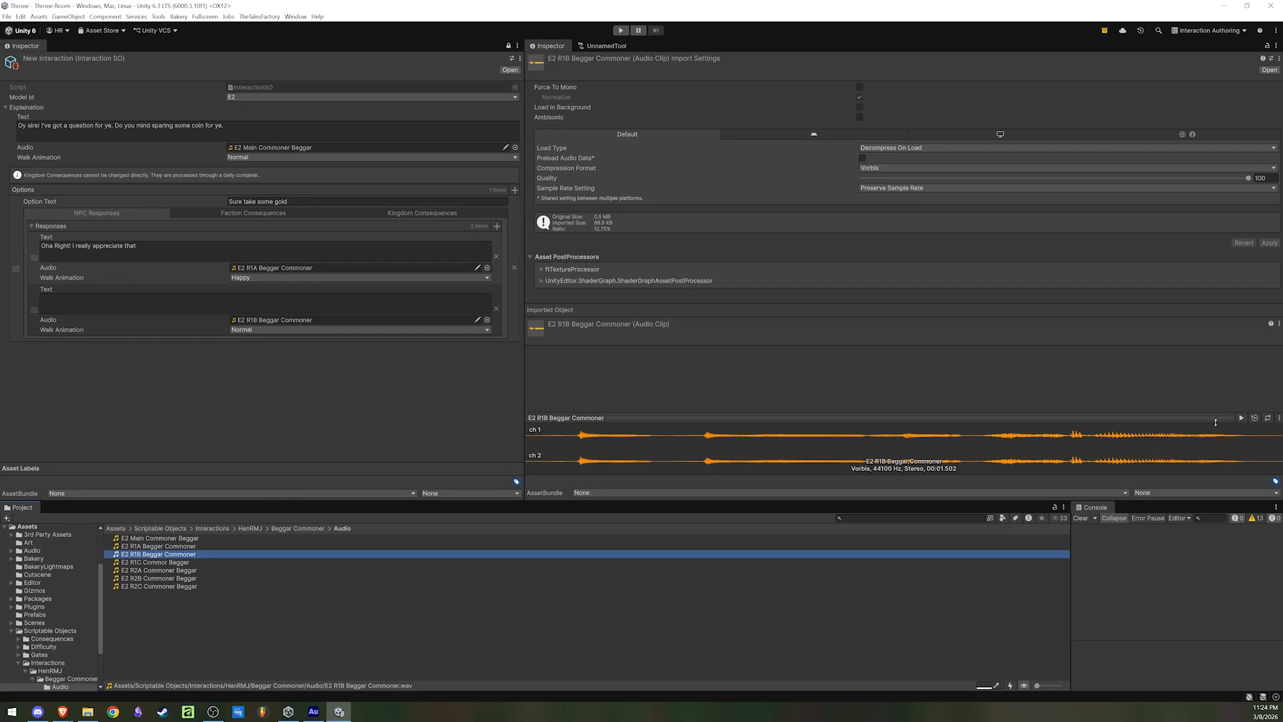
left_click(1242, 418)
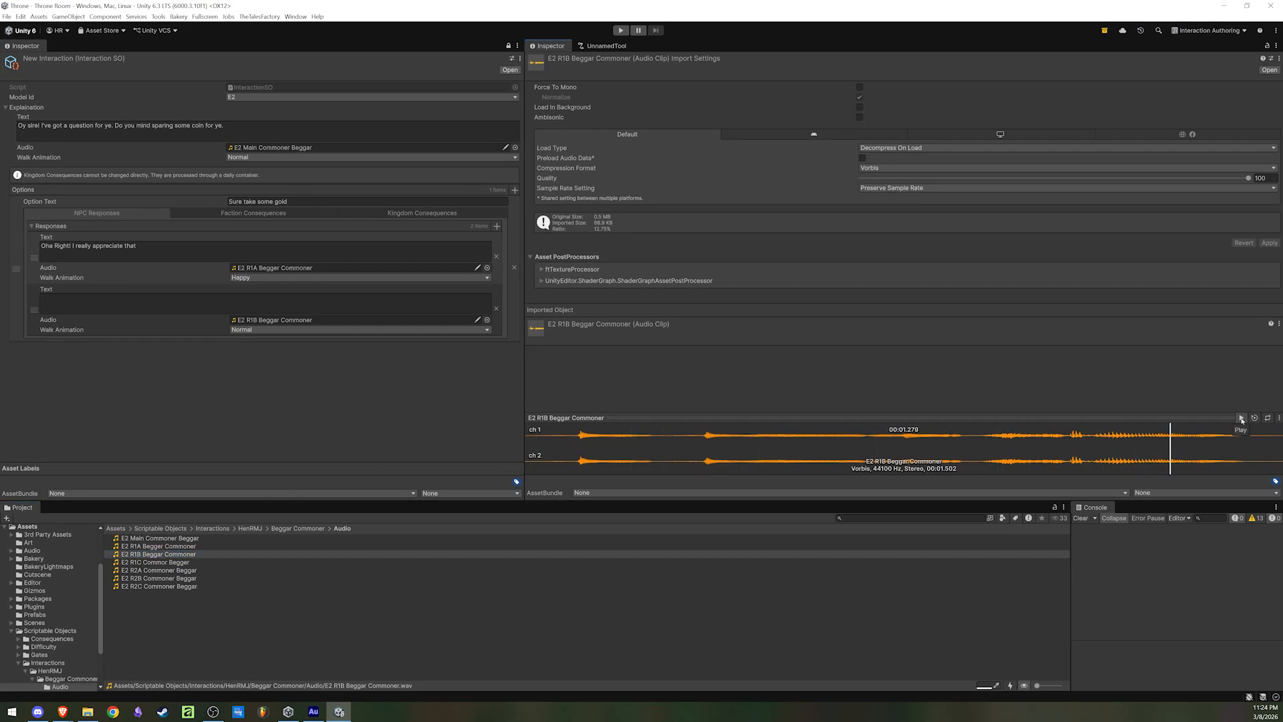
Set the second response's text to "Thank you very much sire" and its walk animation to Happy
type("Th")
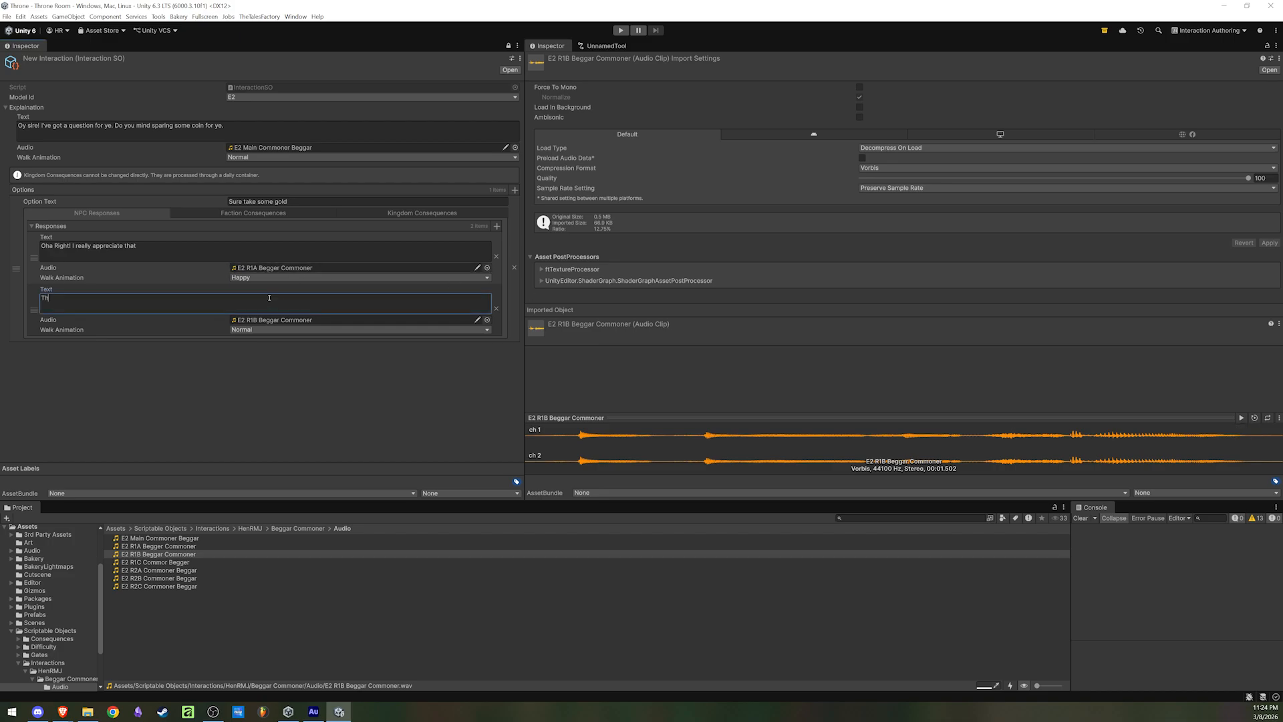
type("ank you very much sire")
left_click(270, 330)
left_click(247, 373)
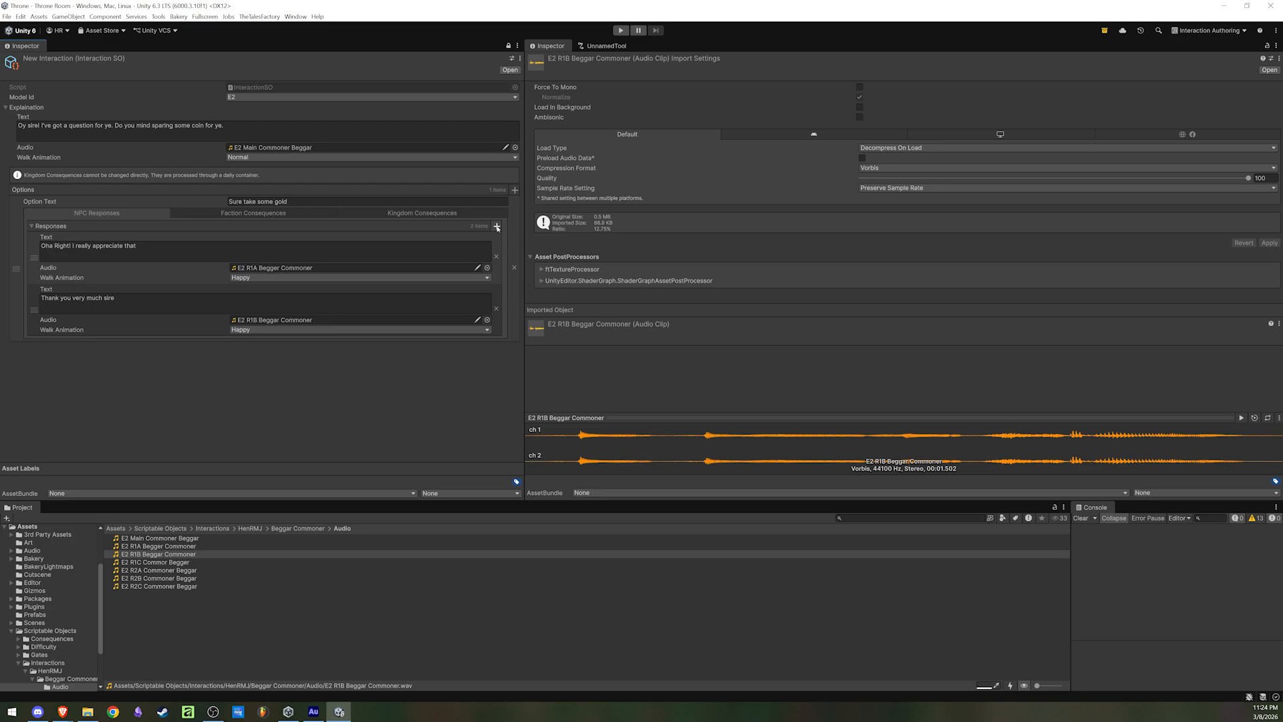
Add a third NPC response with the E2 R1C Commor Begger clip as audio and play that clip
left_click(496, 226)
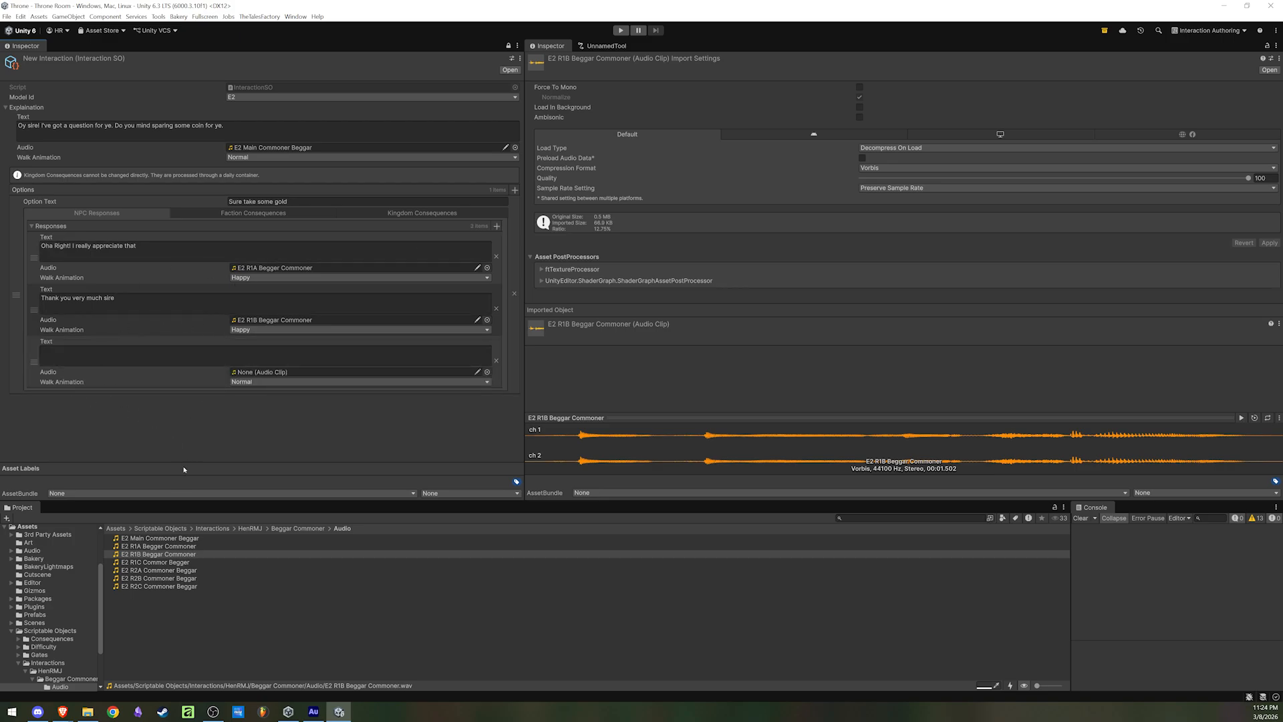
left_click_drag(142, 563, 279, 379)
left_click(175, 563)
left_click(1241, 418)
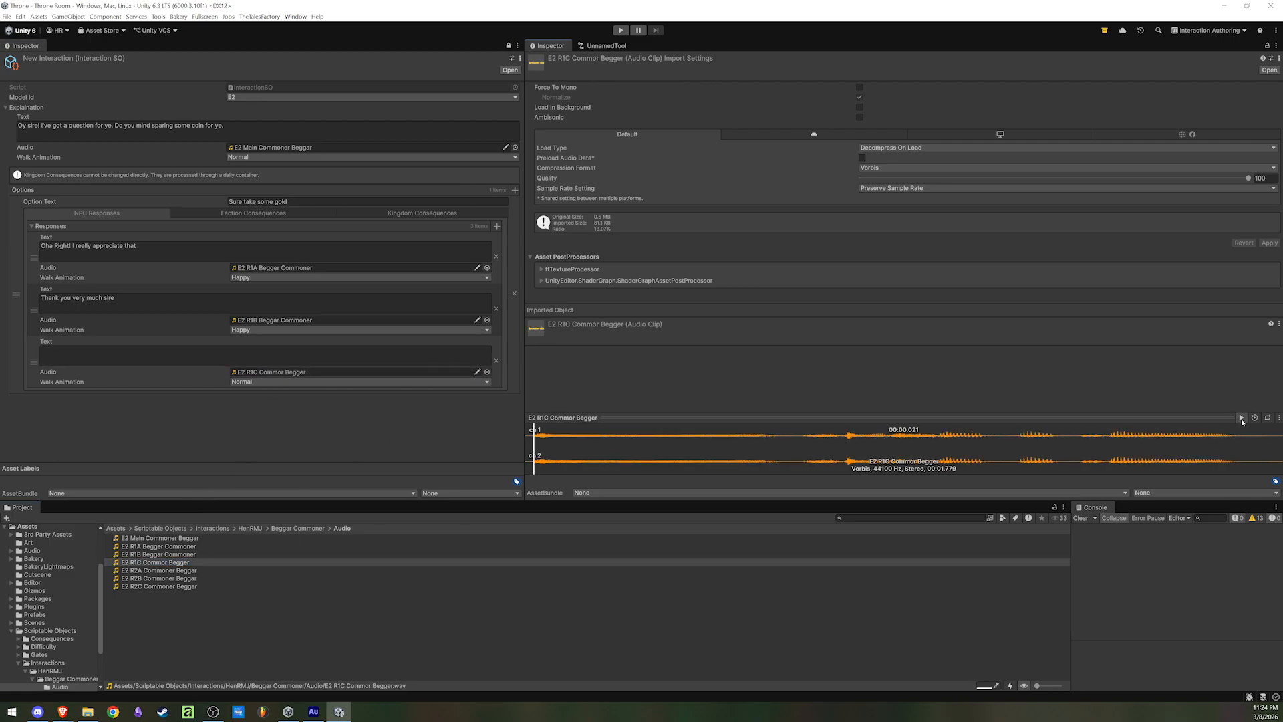
Set the third response's text to "I really appreciate that sire!" and its walk animation to Happy
left_click(276, 358)
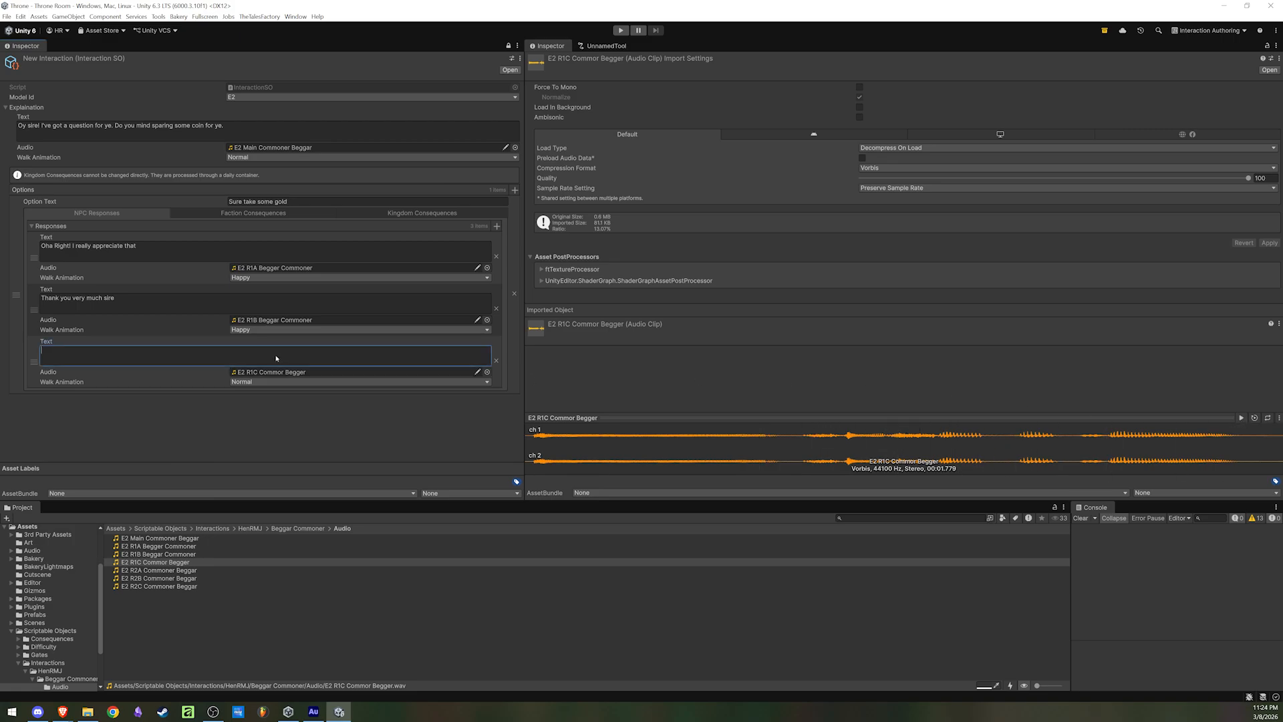
type("I really appreciate that sire!")
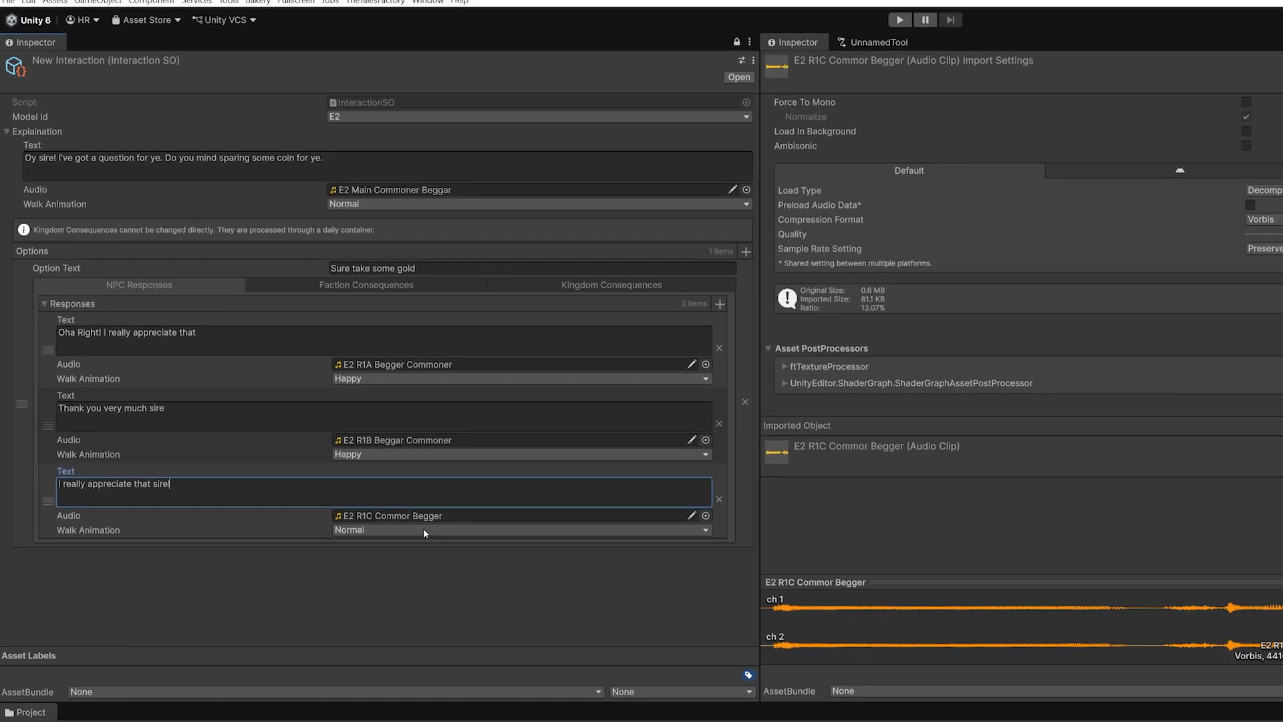
left_click(295, 382)
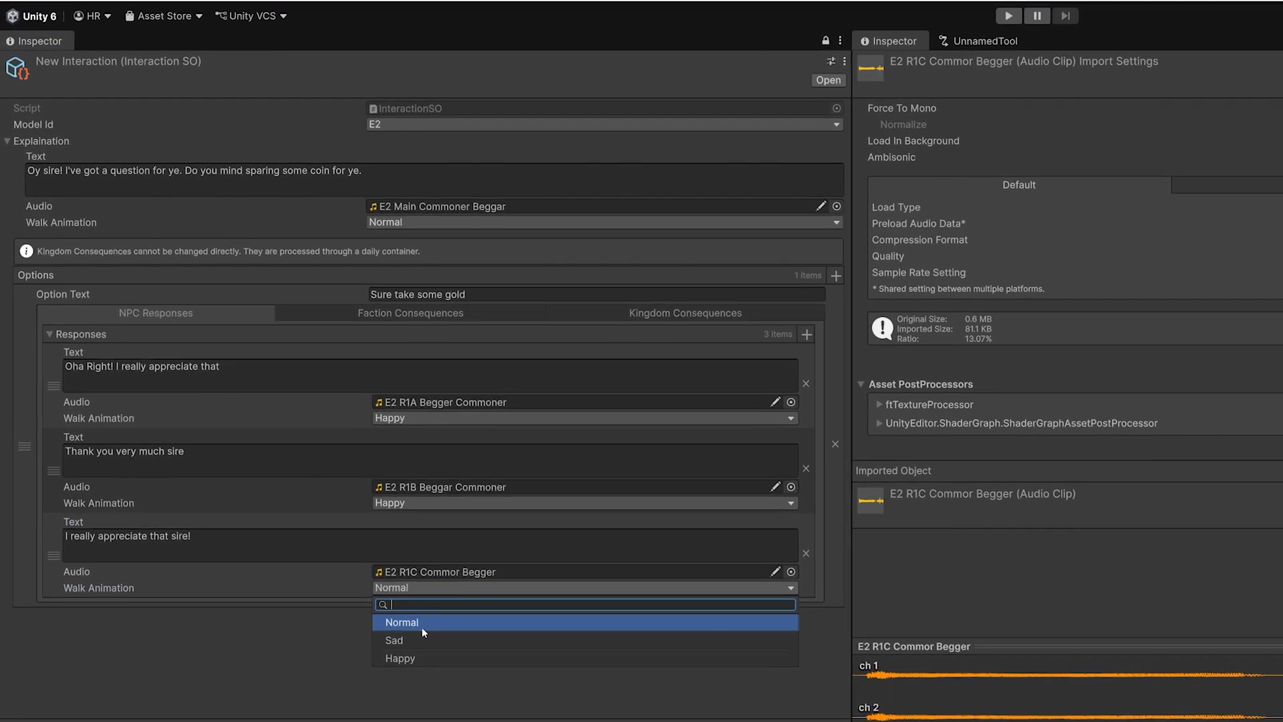
left_click(395, 657)
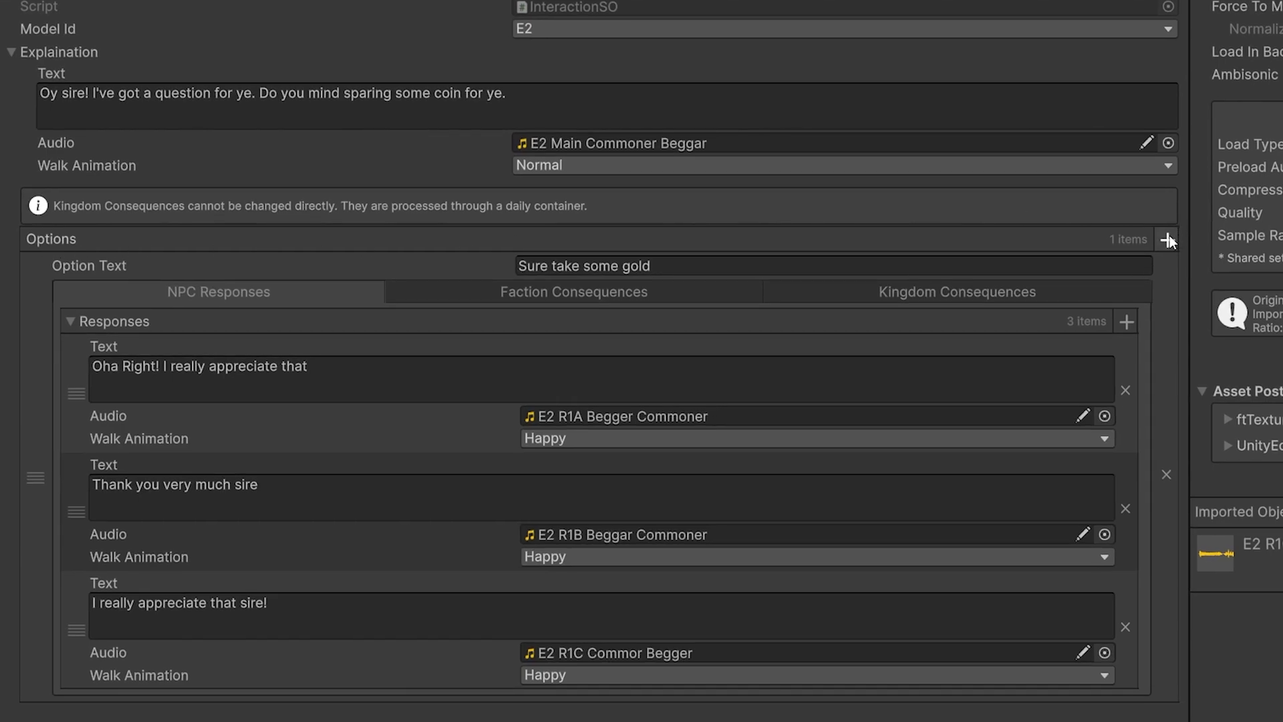
Add a second player option to the interaction and give it a blank NPC response
left_click(1168, 239)
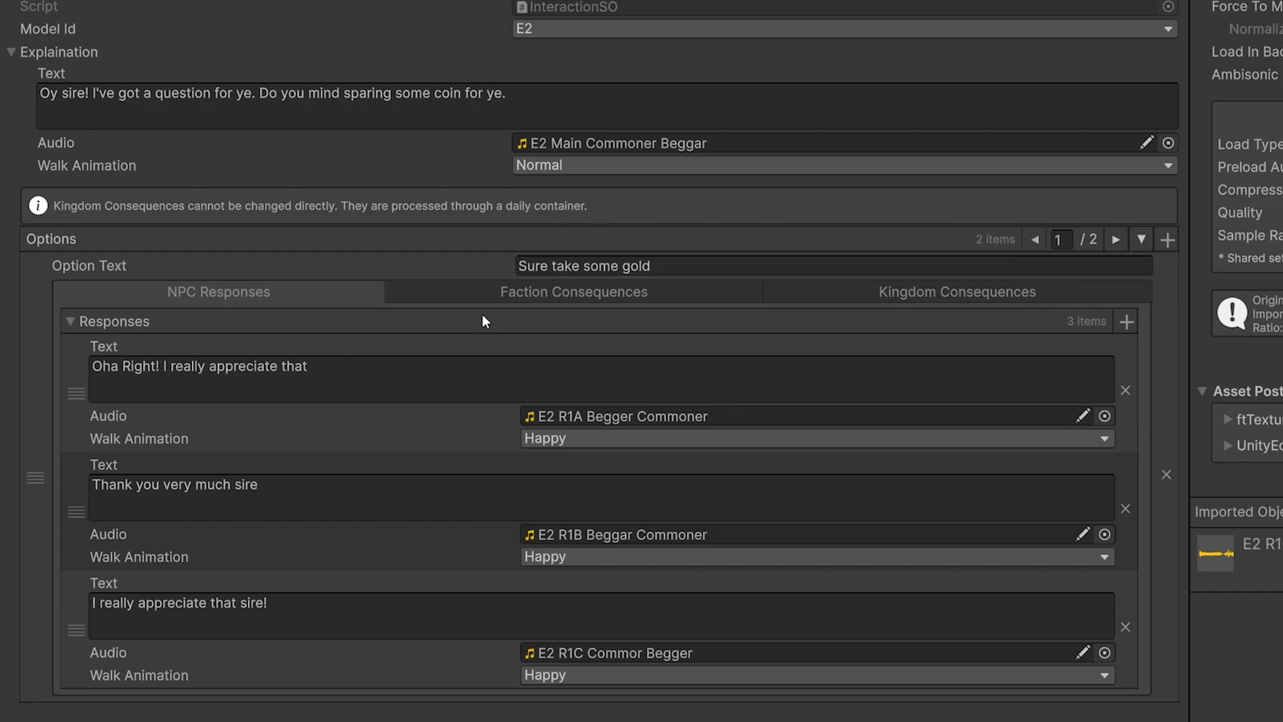
left_click(1116, 239)
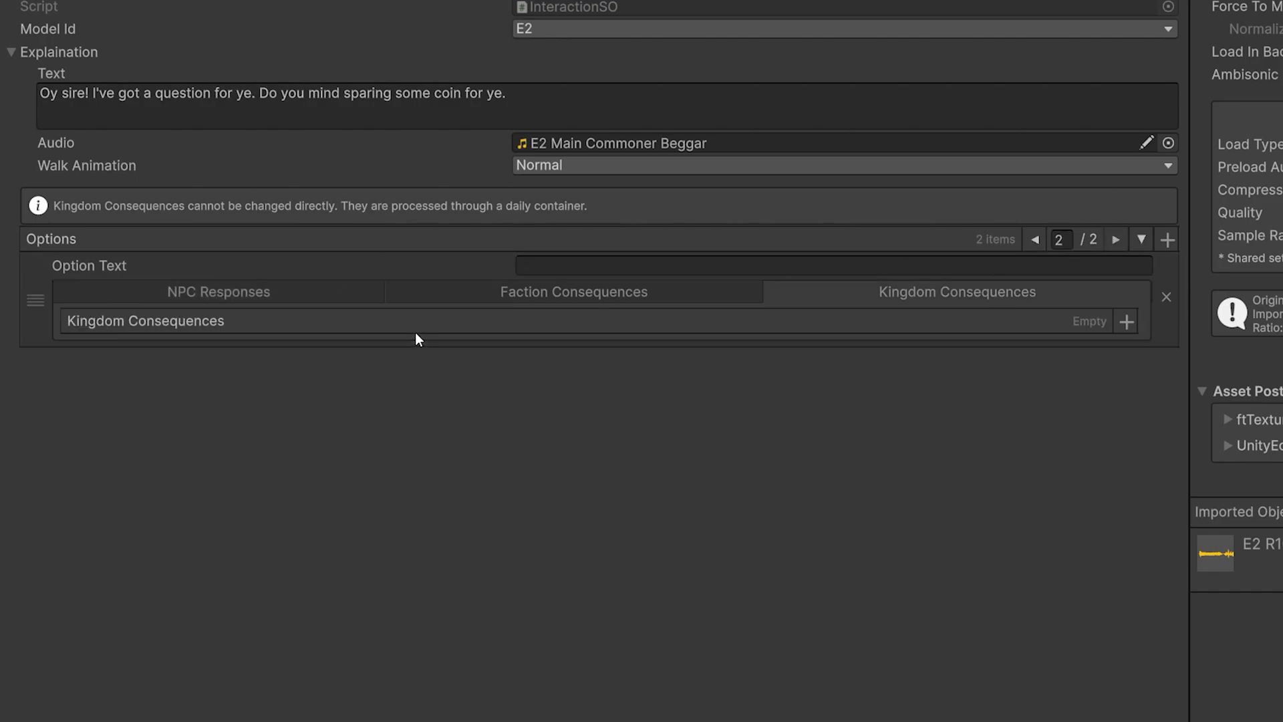
left_click(684, 296)
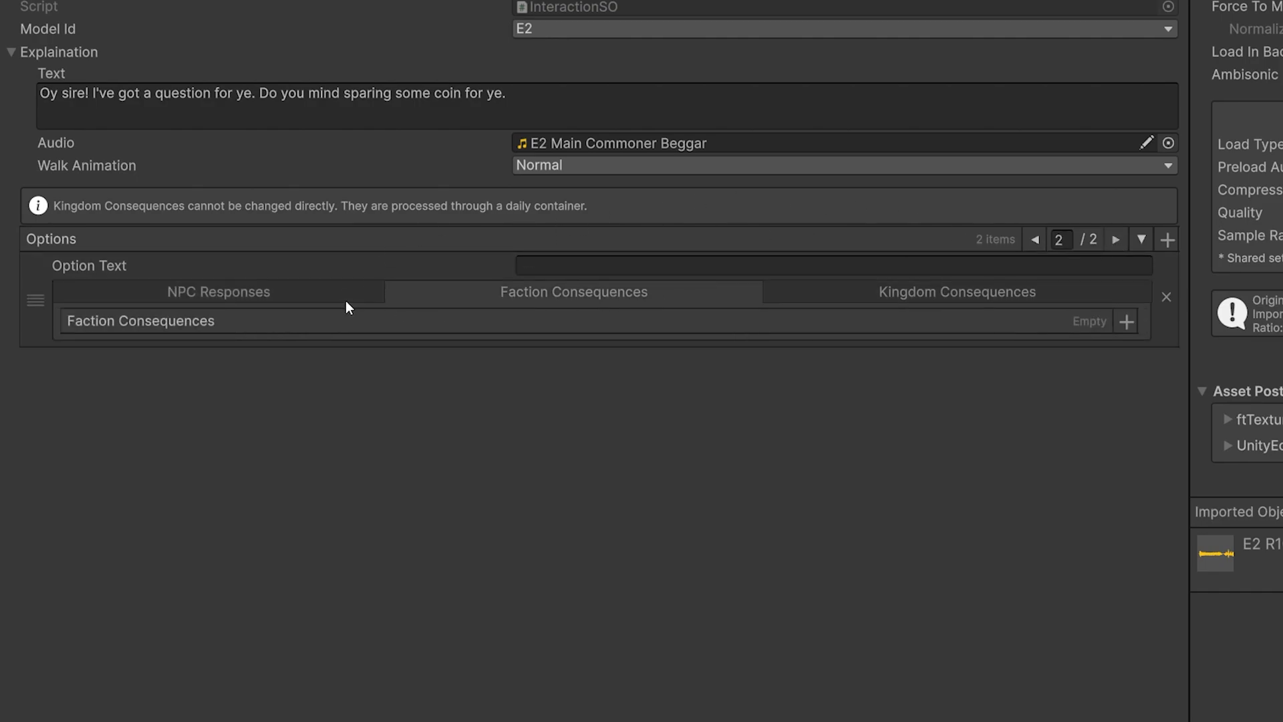
left_click(270, 288)
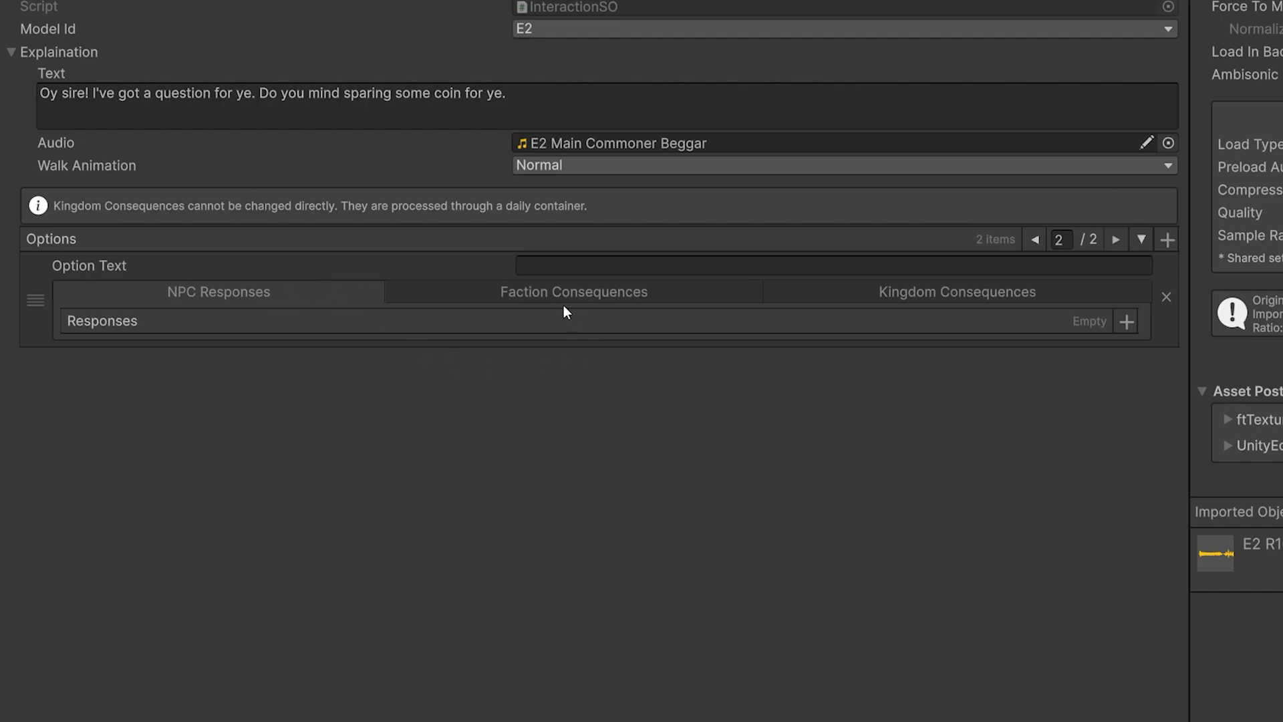
left_click(1126, 322)
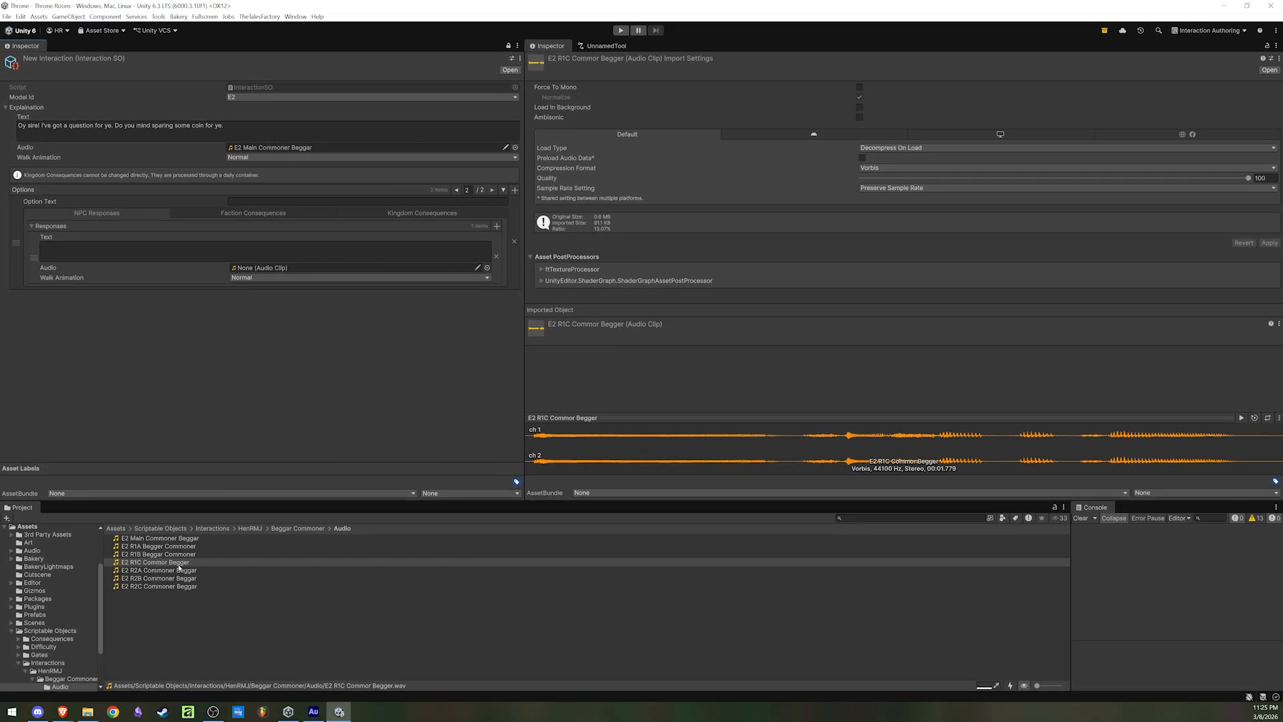
Select the E2 R2A Commoner Beggar clip, turn on automatic preview playback, and listen to it
left_click(179, 570)
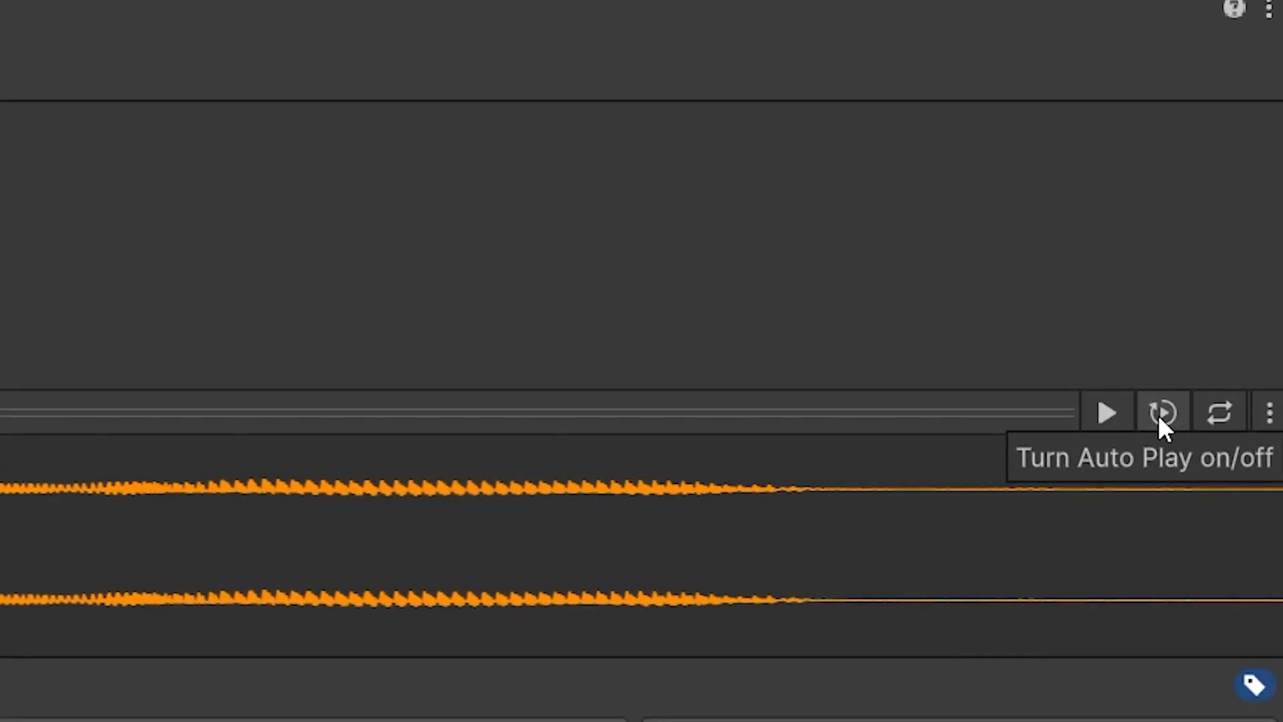
left_click(1253, 418)
left_click(1161, 414)
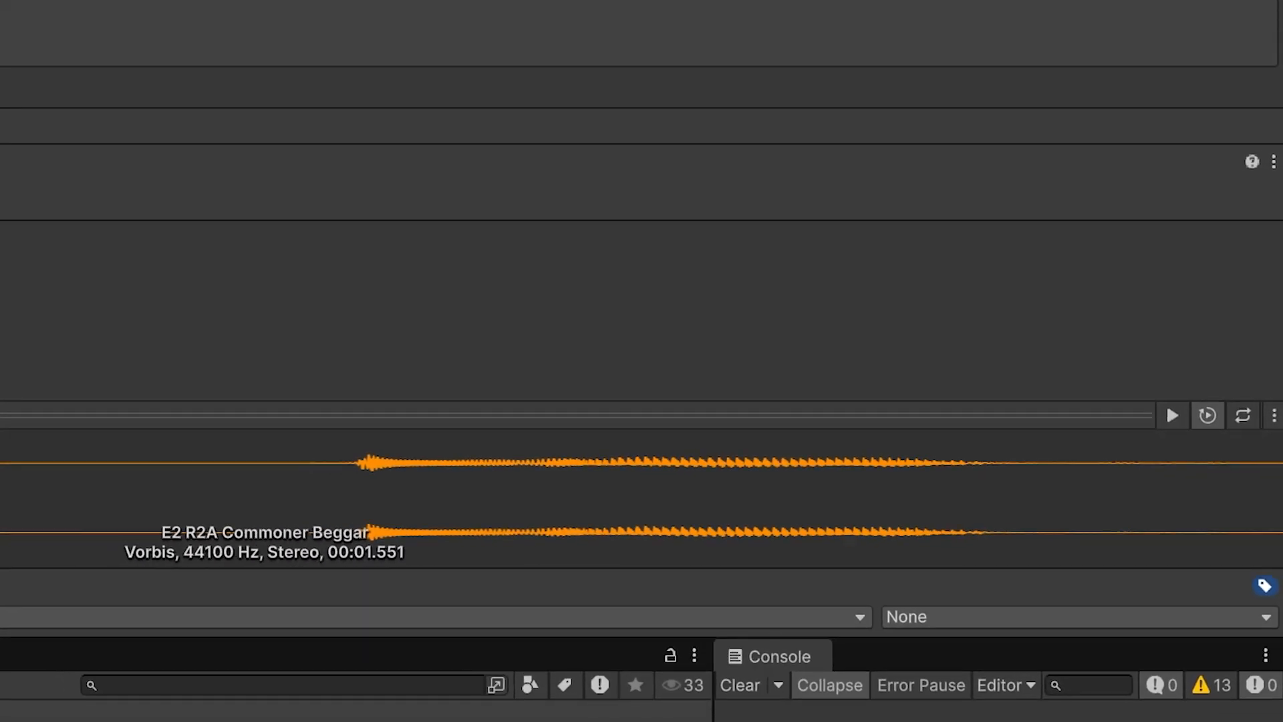
Fill the second option's first response with "Ohh uh alright", the E2 R2A Commoner Beggar audio and the Sad walk animation
left_click(178, 256)
type("Ohh uh ")
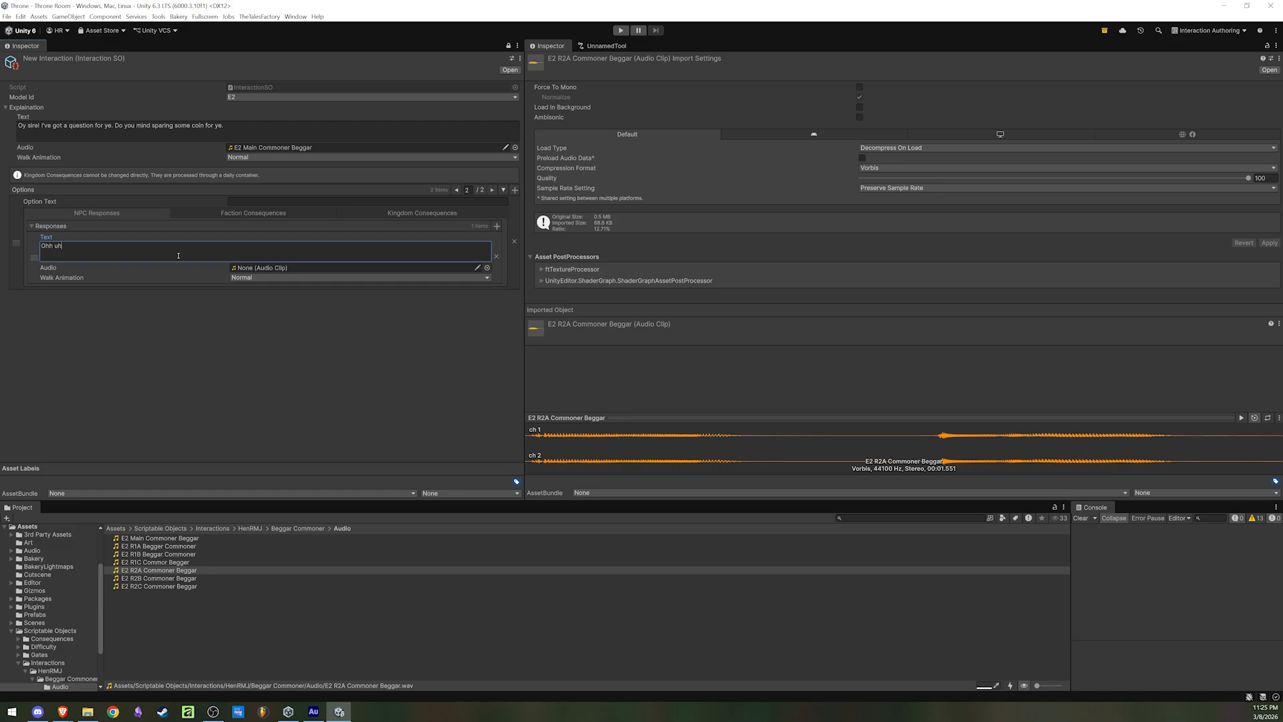
type("alright")
left_click_drag(129, 575, 259, 268)
left_click(244, 278)
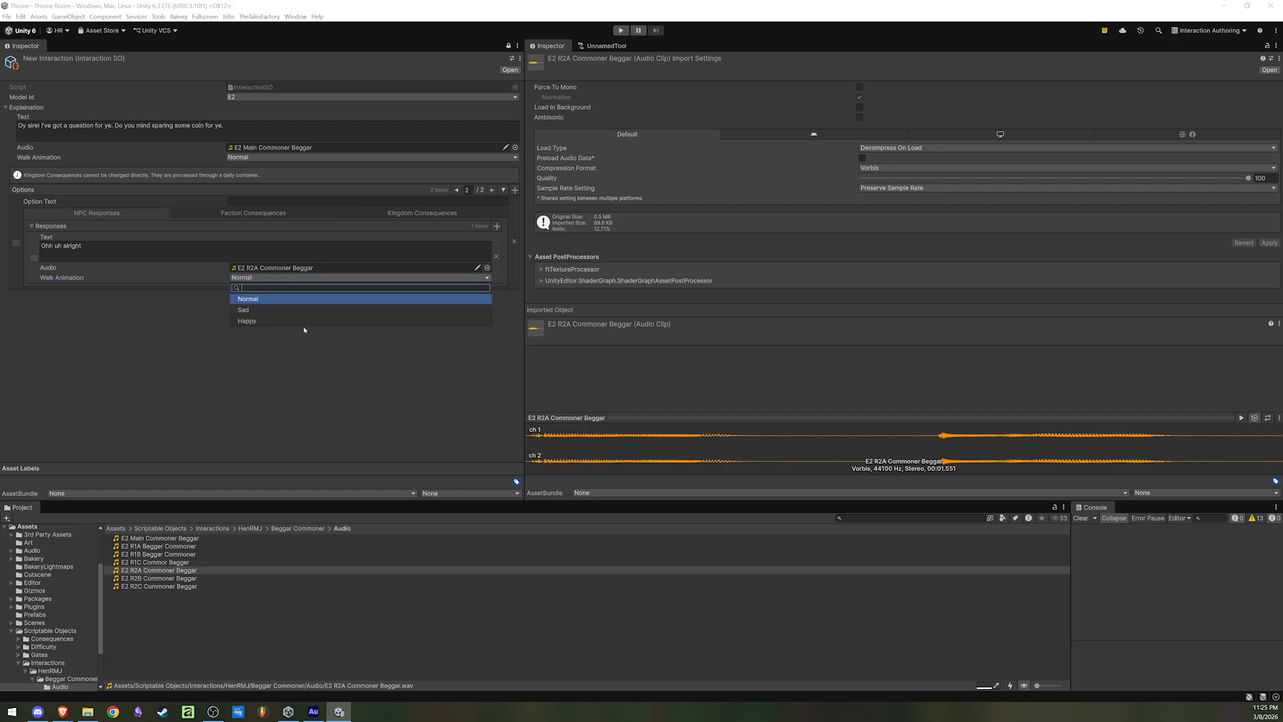
left_click(261, 311)
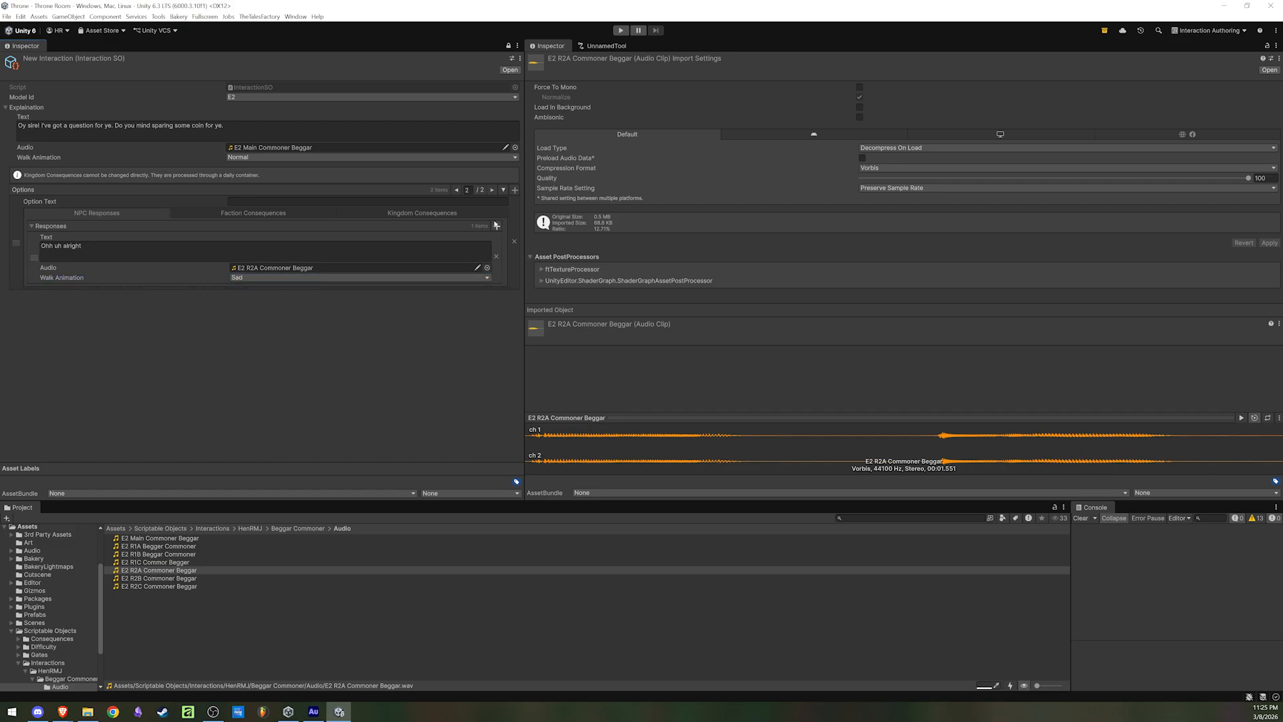
Add another response to the second option with the text "Th- that ain't right sire" and the E2 R2B Commoner Beggar clip as audio
left_click(497, 227)
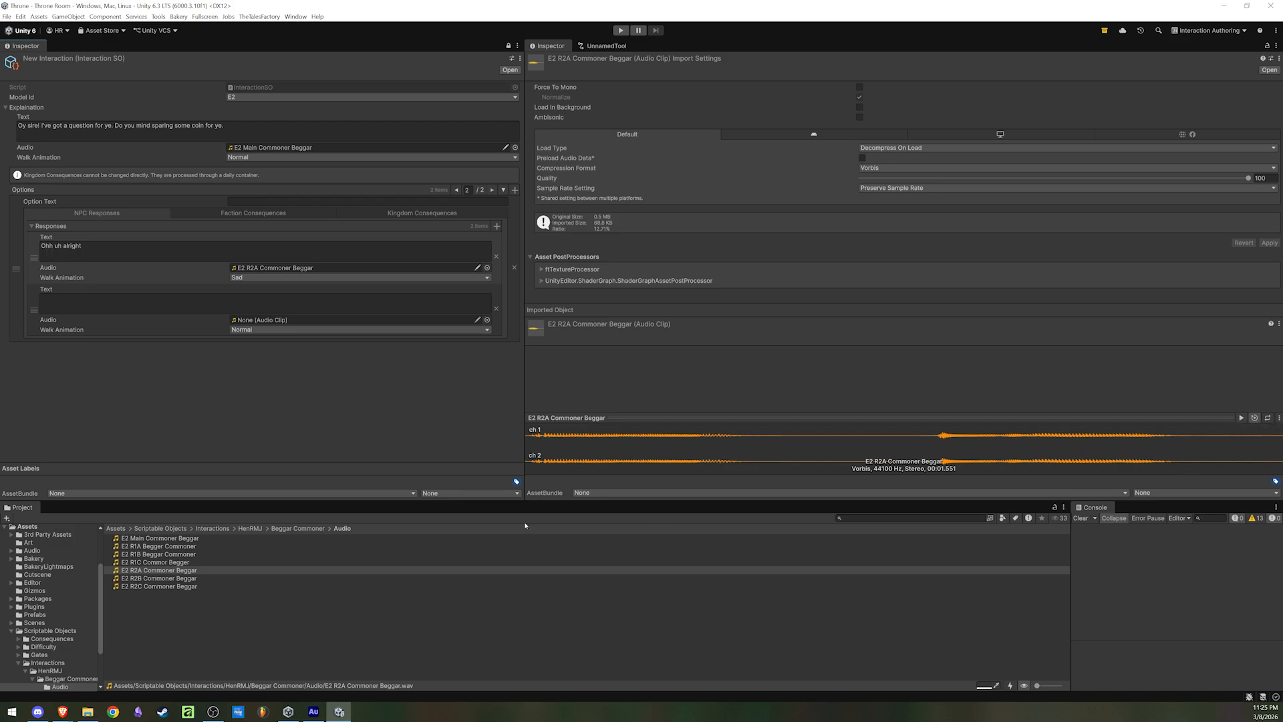
left_click(167, 579)
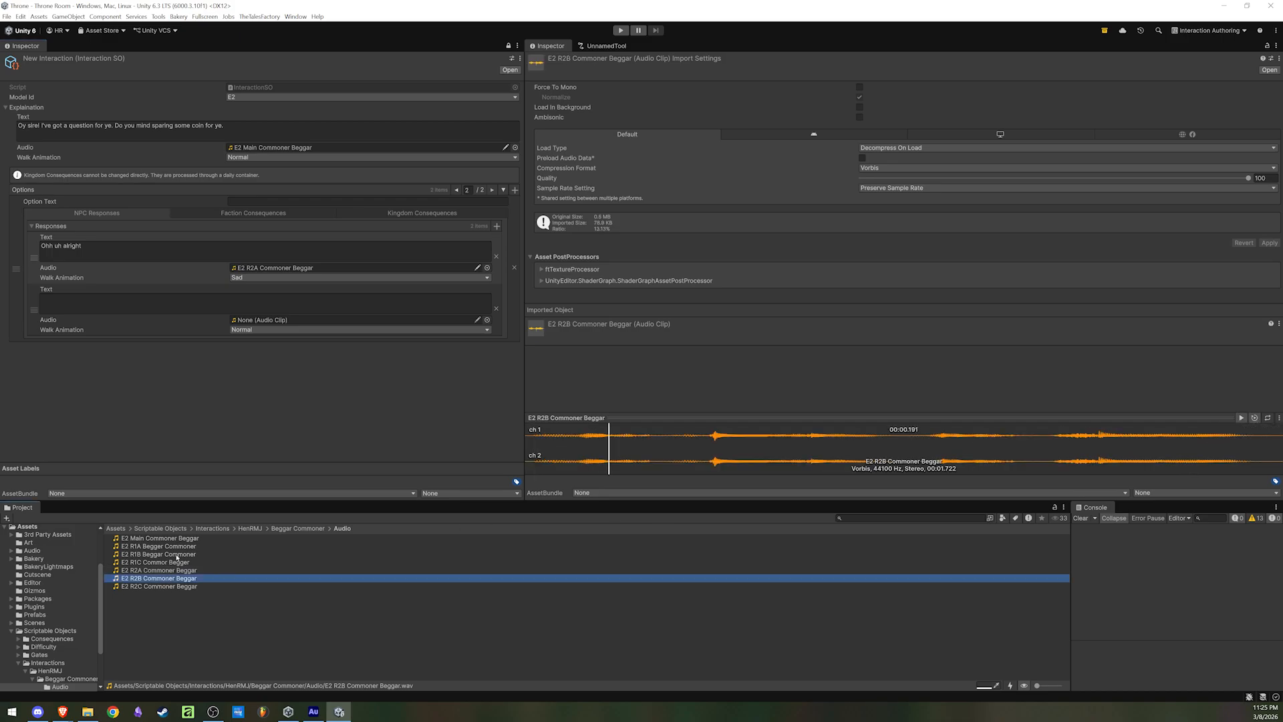
left_click(135, 302)
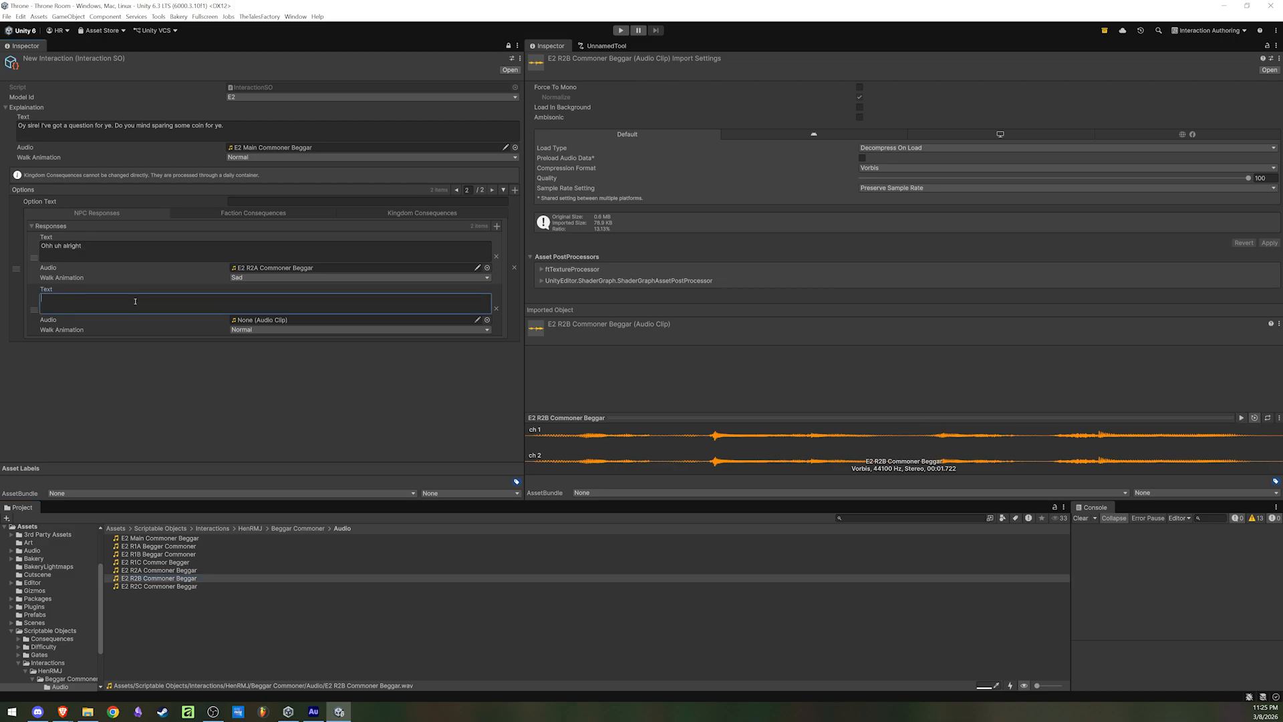
type("Th- that ain't right sire")
left_click_drag(178, 578, 274, 322)
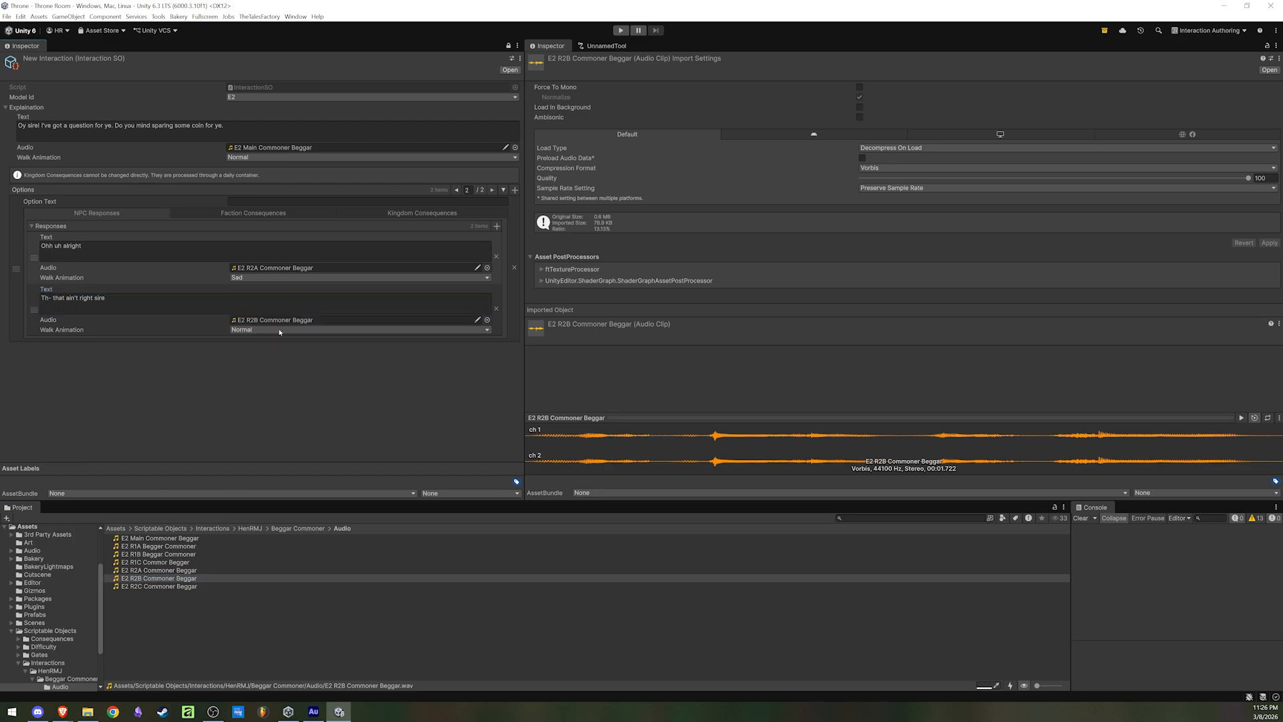
Try Happy and Sad as the "Th- that ain't right sire" response's walk animation and return it to Normal
left_click(280, 329)
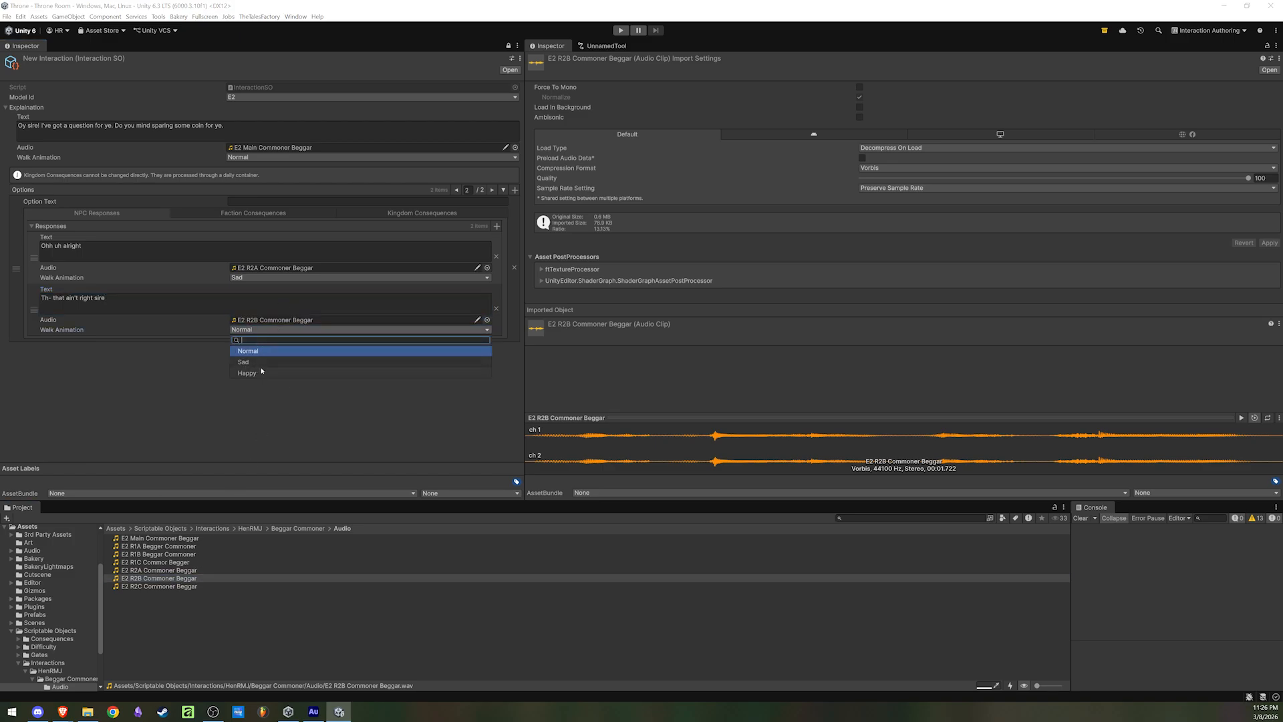
left_click(261, 372)
left_click(267, 330)
left_click(257, 362)
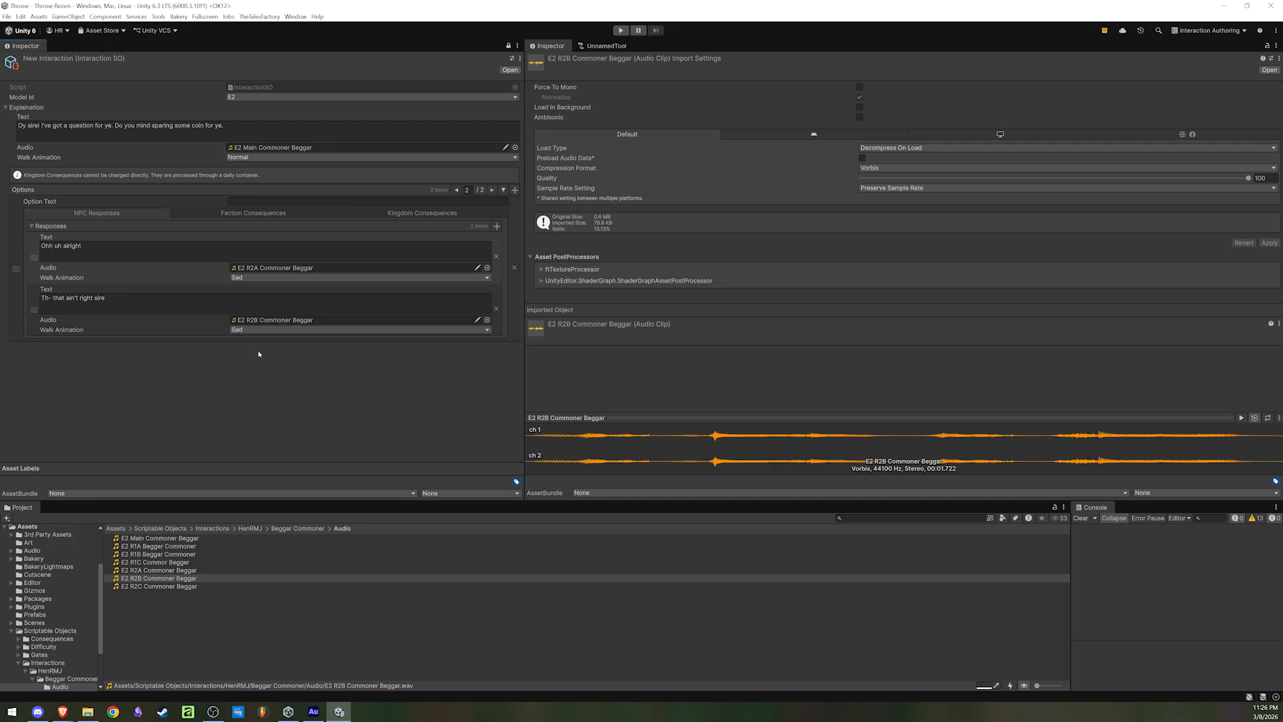
left_click(262, 328)
left_click(261, 351)
Add a third response to the second option with the text "Ohh uh alright" and the E2 R2C Commoner Beggar clip as audio
left_click(497, 226)
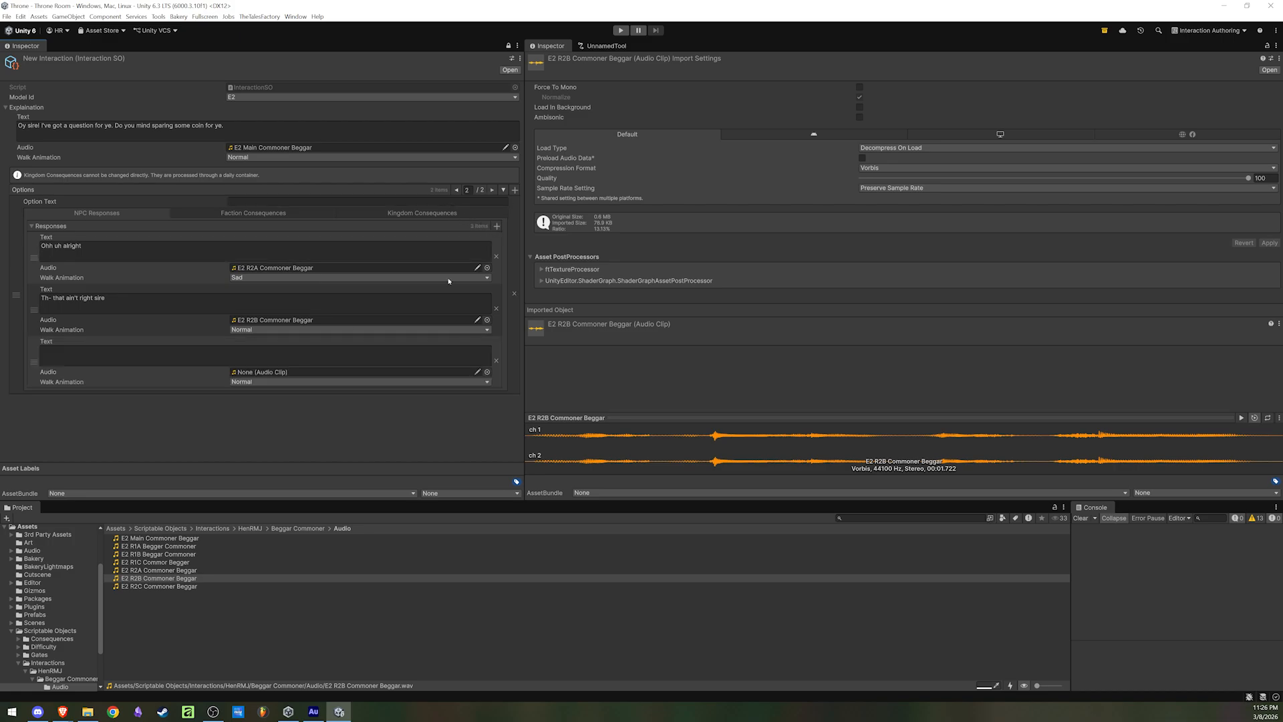
left_click(160, 586)
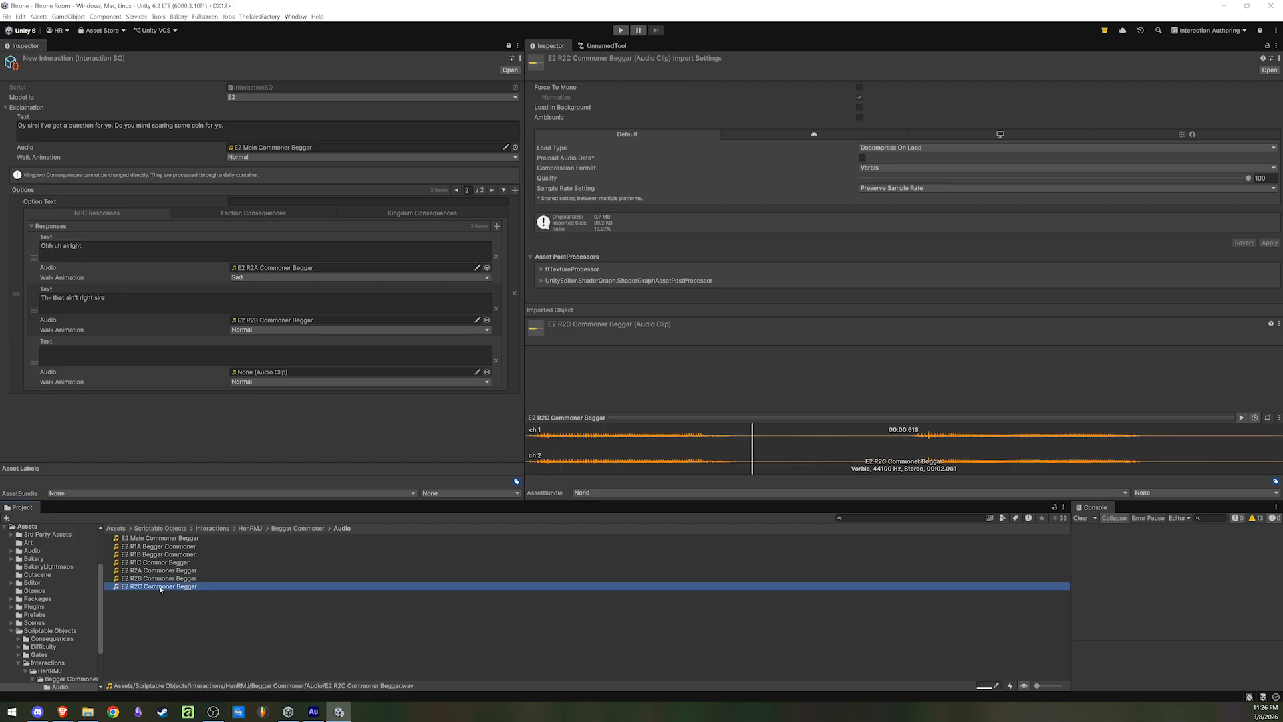
left_click(128, 354)
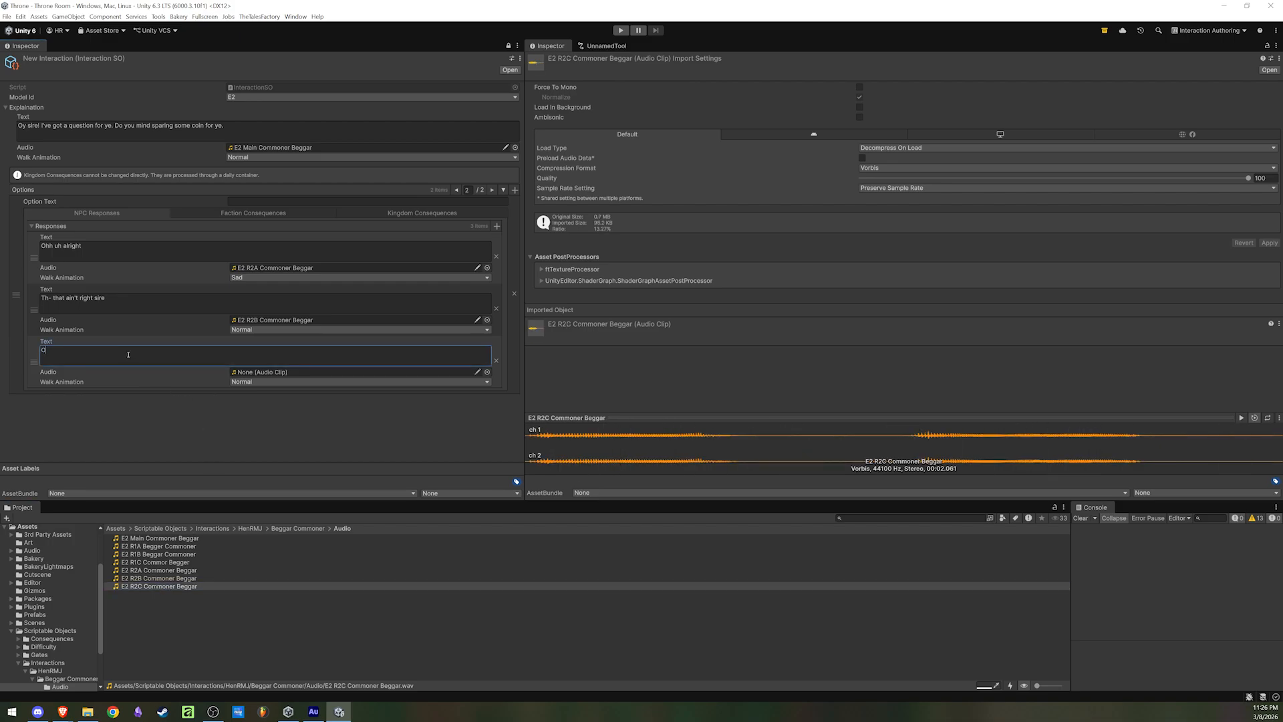
type("hh uh alright")
left_click_drag(161, 588, 272, 382)
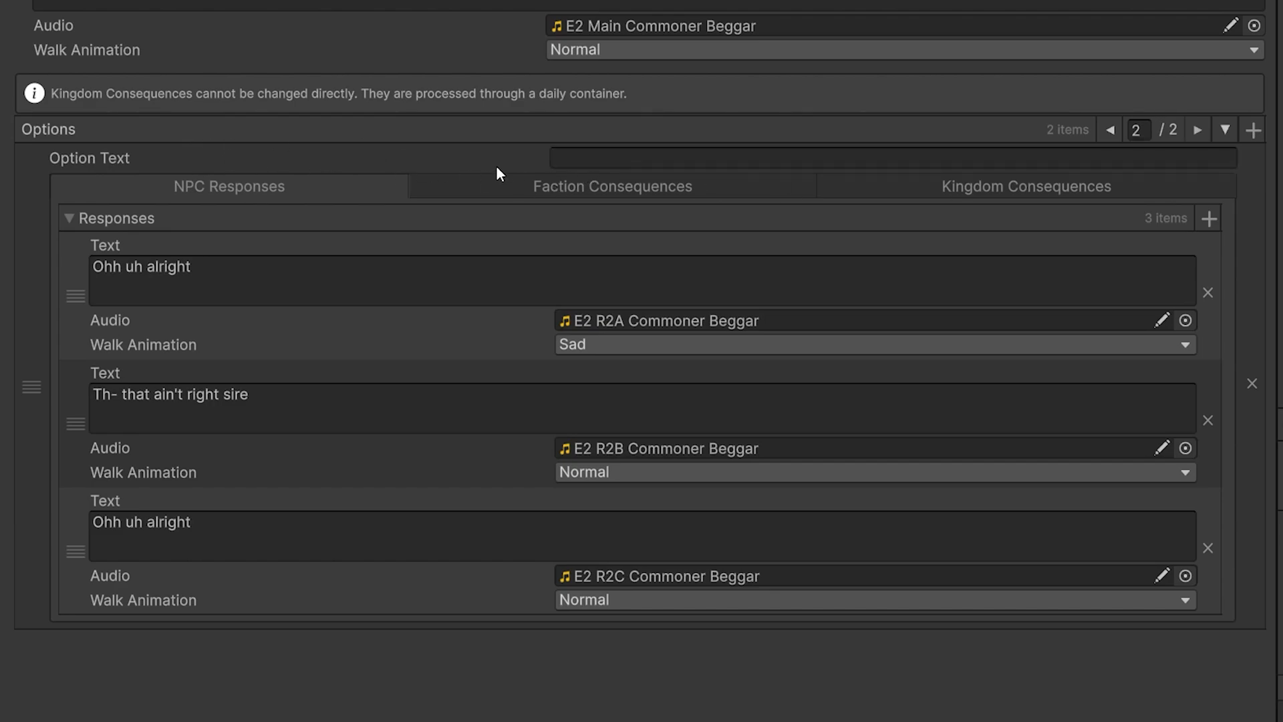
Set the second option's text to "Request Denied"
left_click(615, 160)
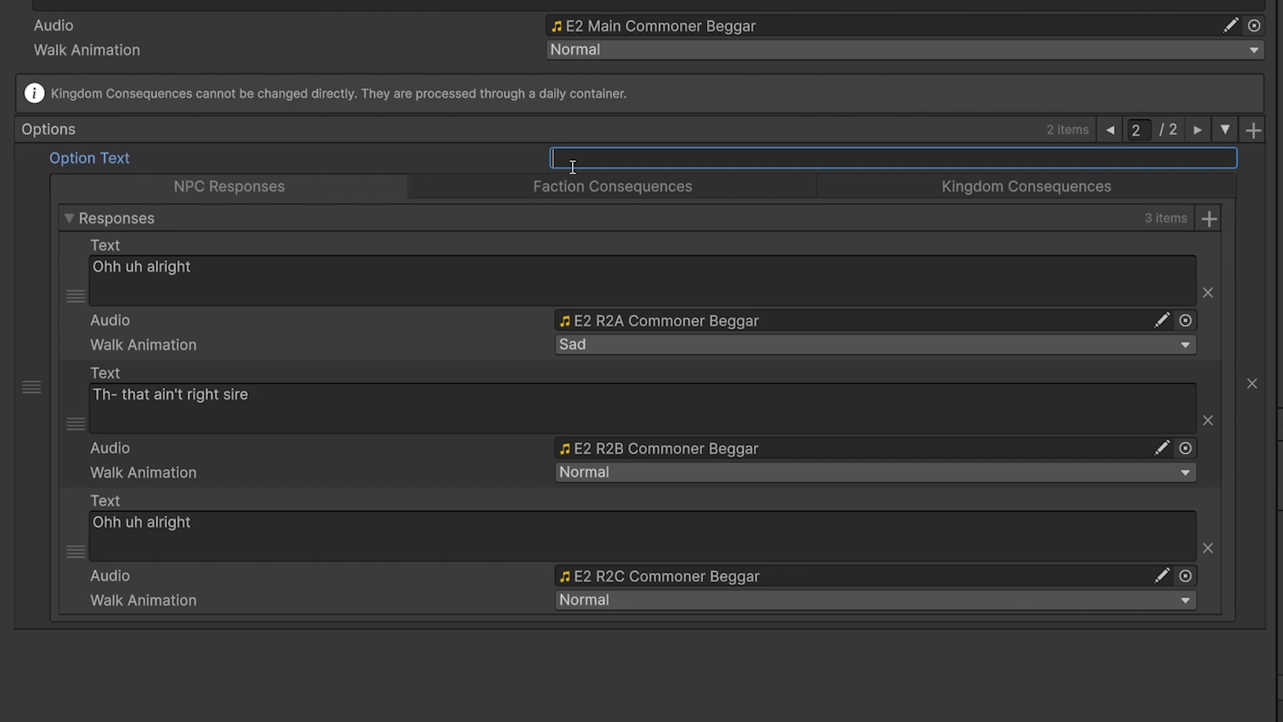
type("Request Denied")
Review both player options and check the first option's NPC responses, faction consequences and kingdom consequences
left_click(1110, 129)
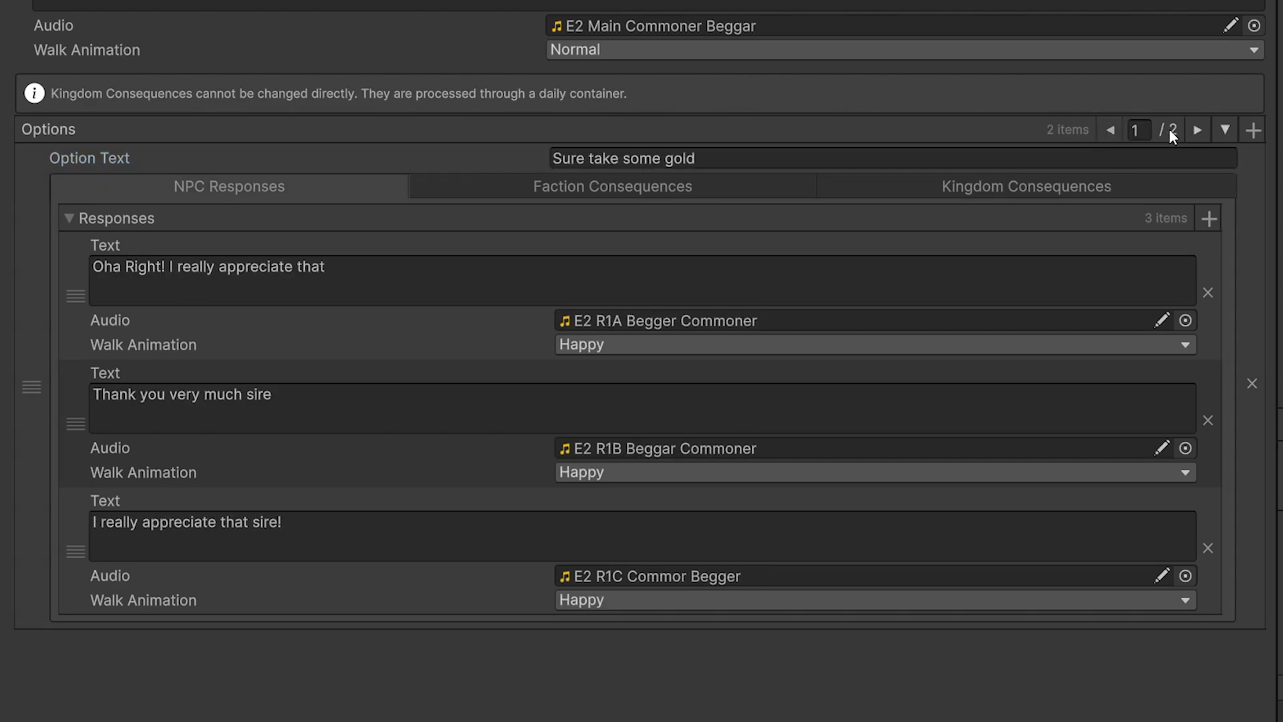
left_click(1198, 129)
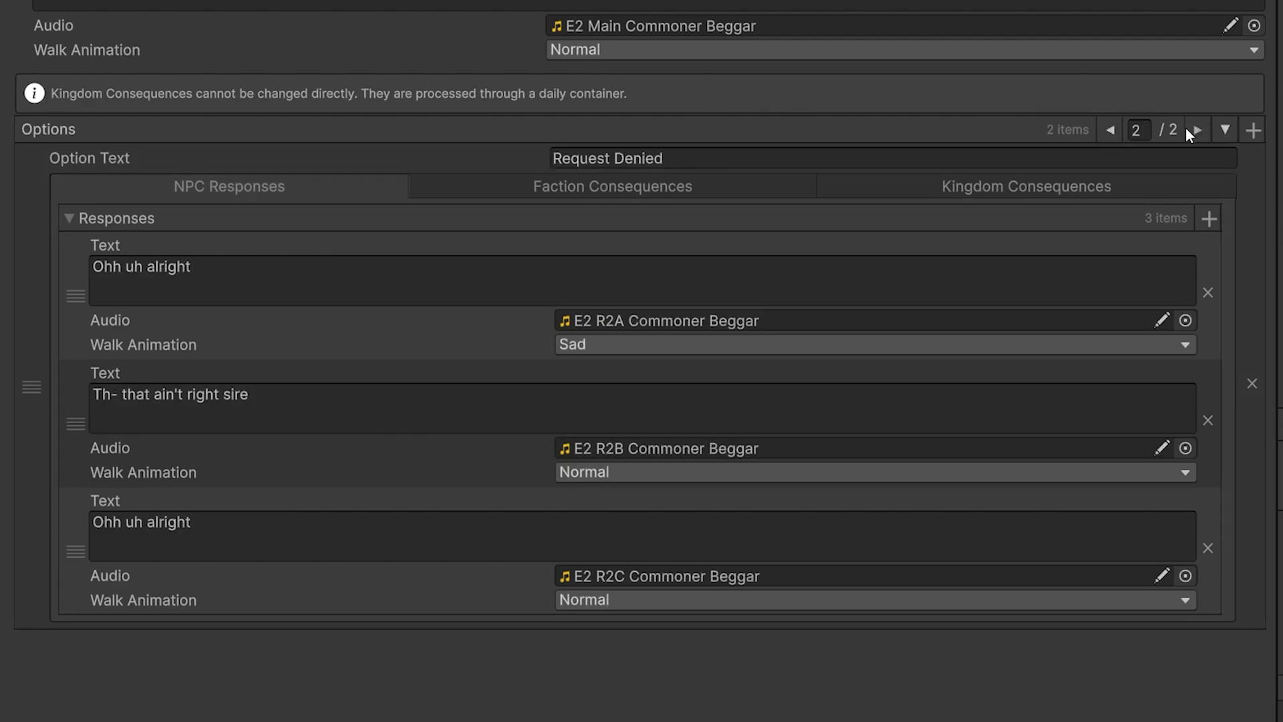
left_click(1108, 131)
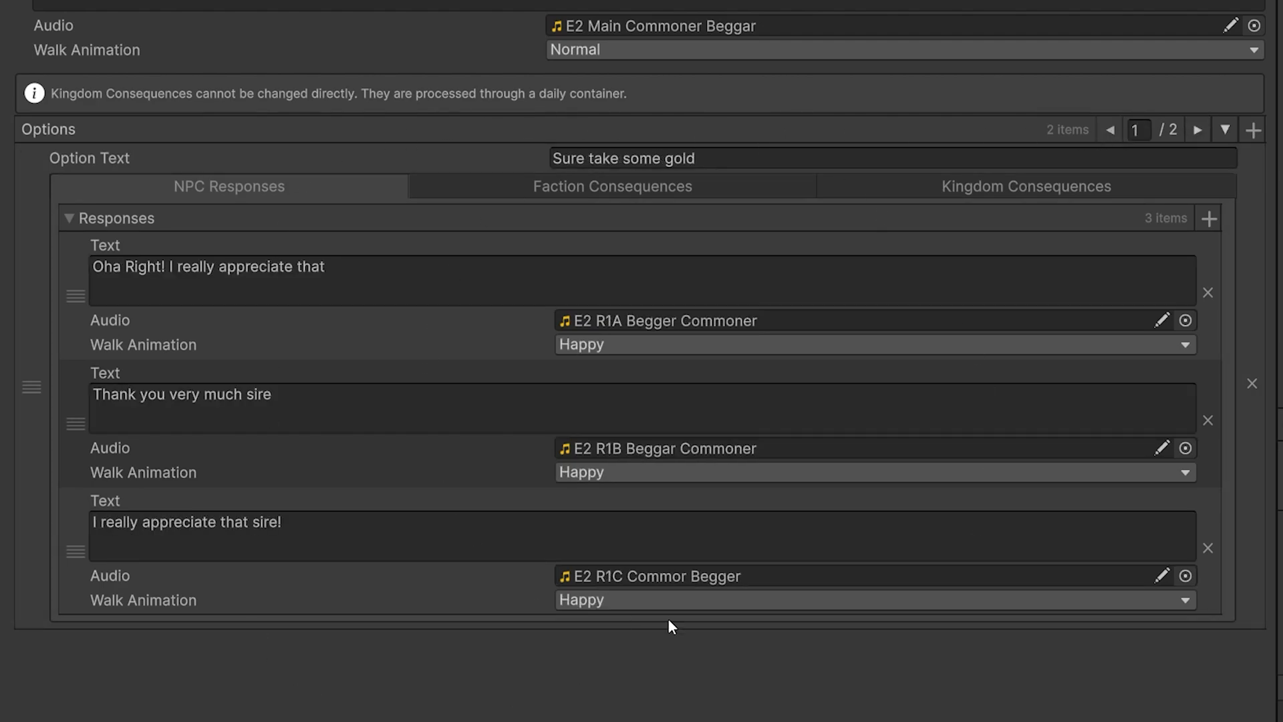
left_click(580, 189)
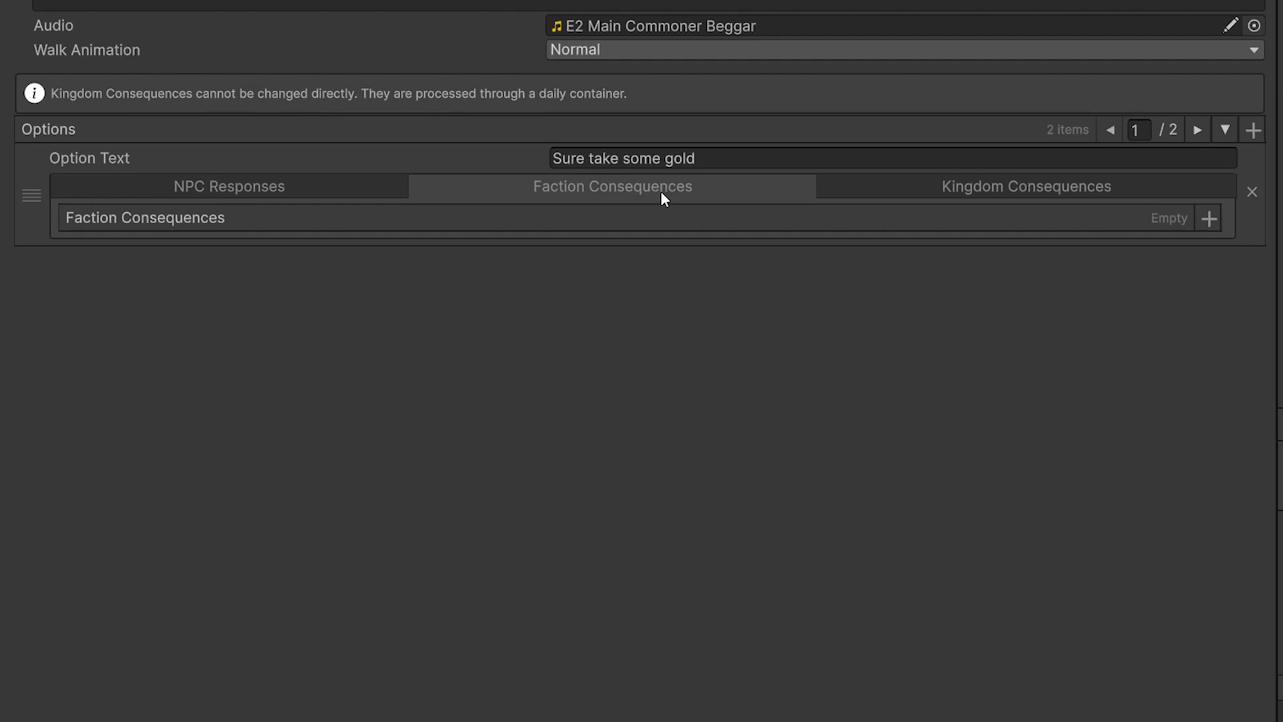
left_click(992, 200)
left_click(658, 191)
left_click(301, 186)
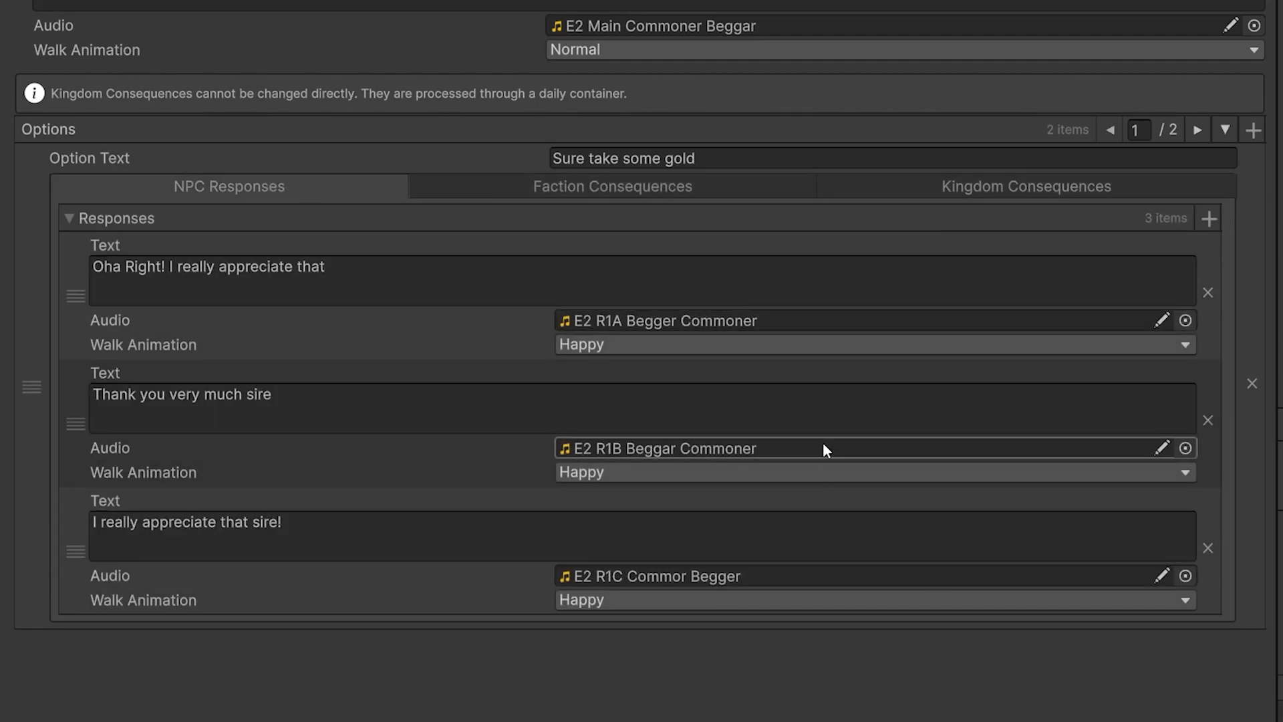